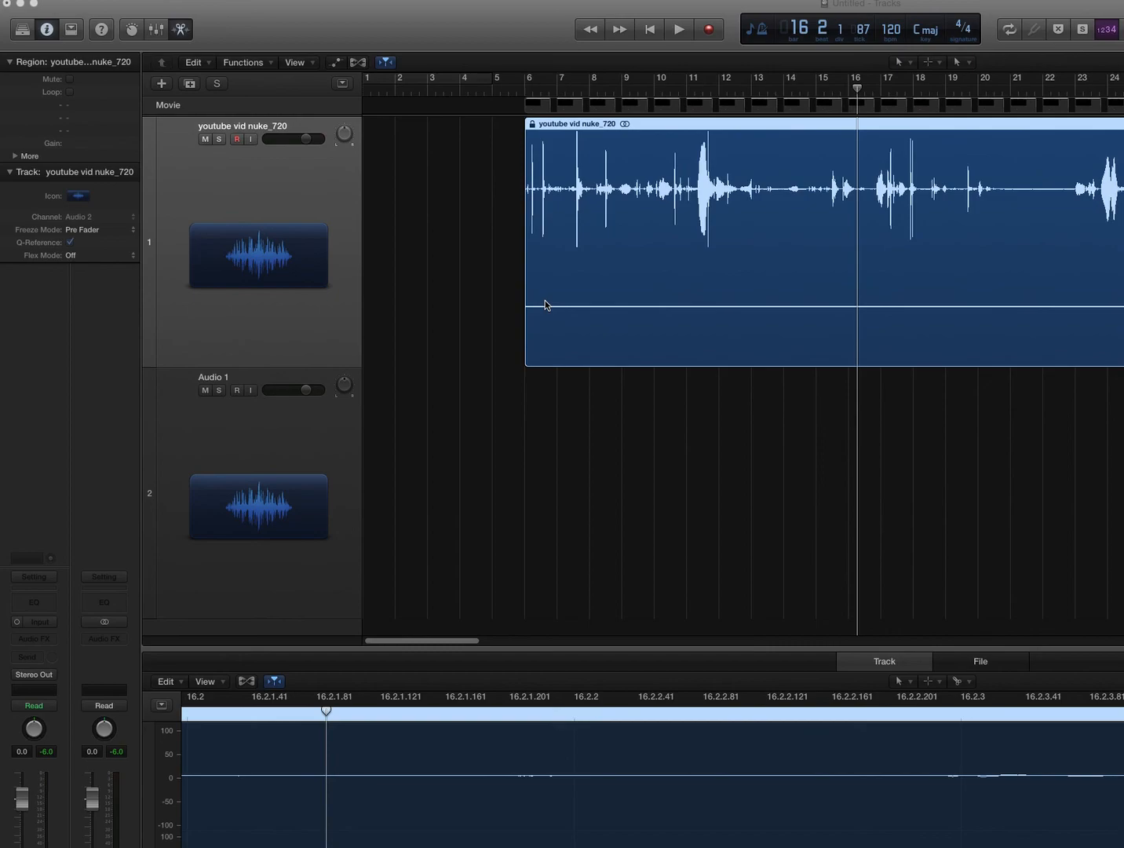
Step: Add a marker in the timeline ruler and play the recording from the start of its region at bar 6
double_click(524, 88)
key(Return)
key(space)
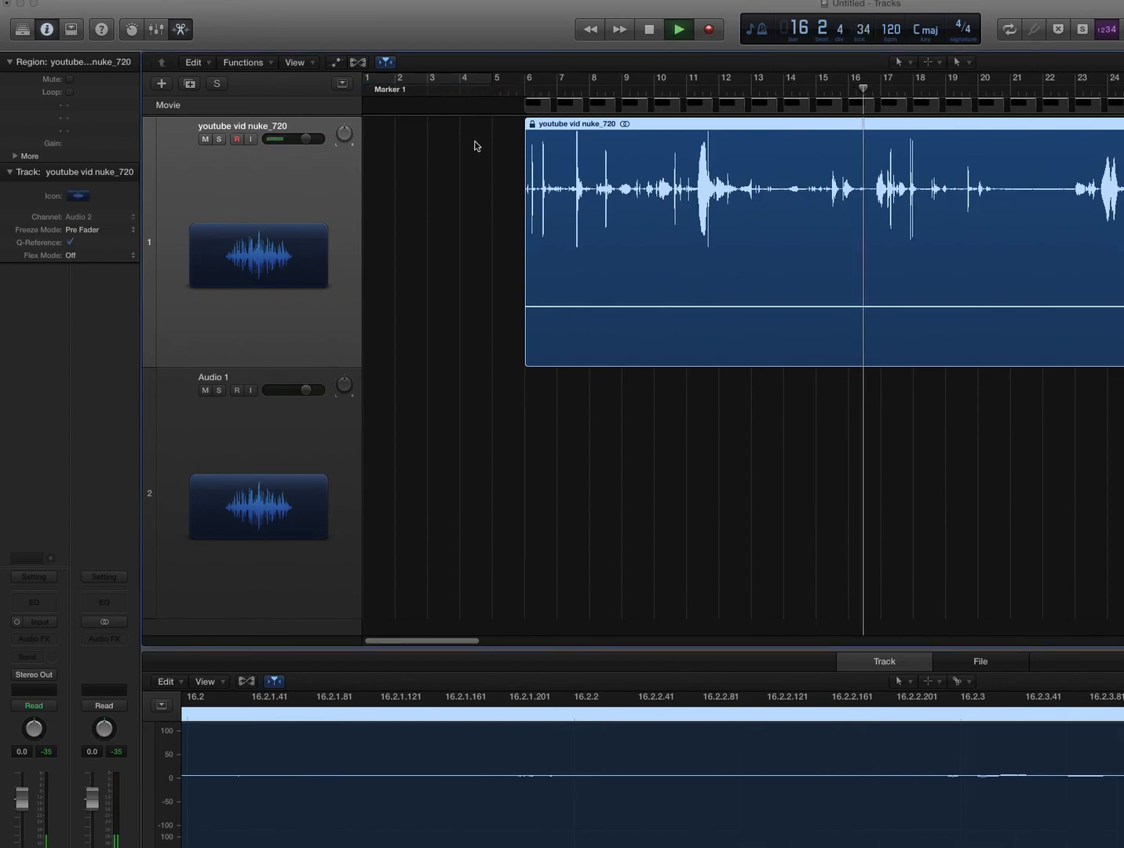
key(space)
key(space)
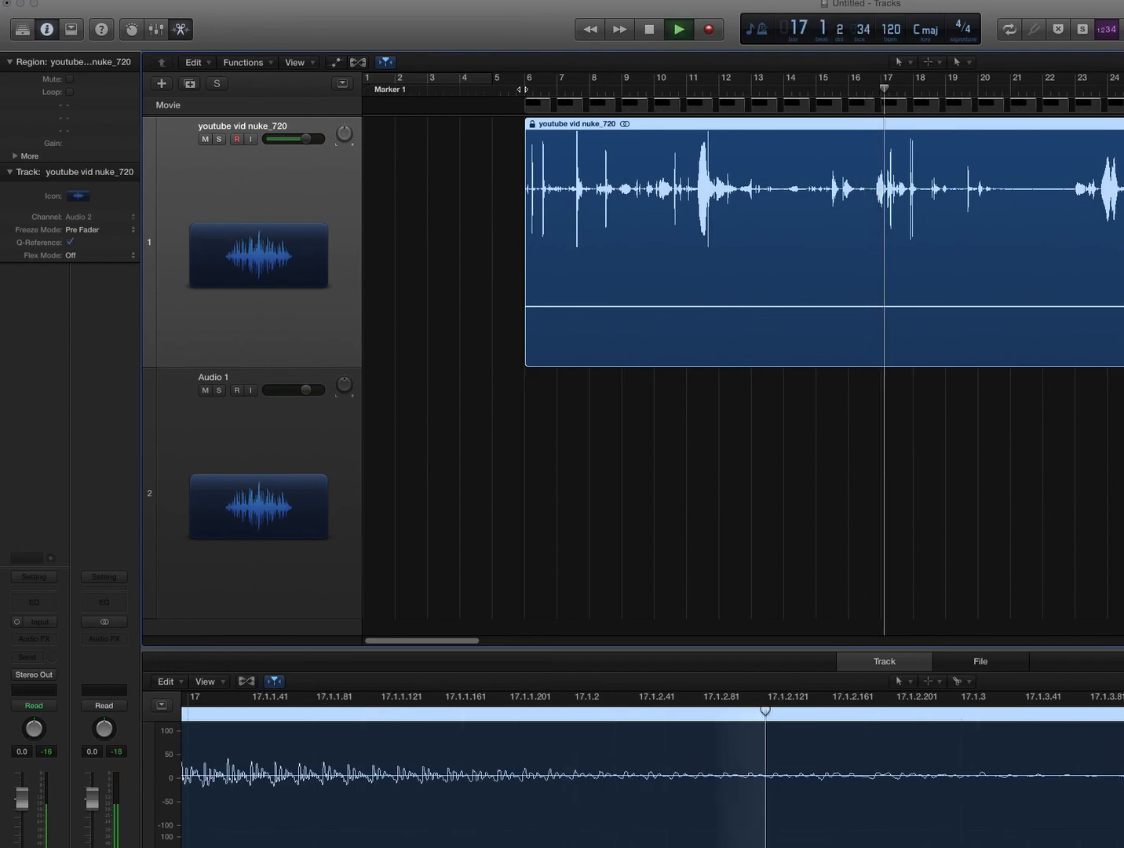
key(shift+space)
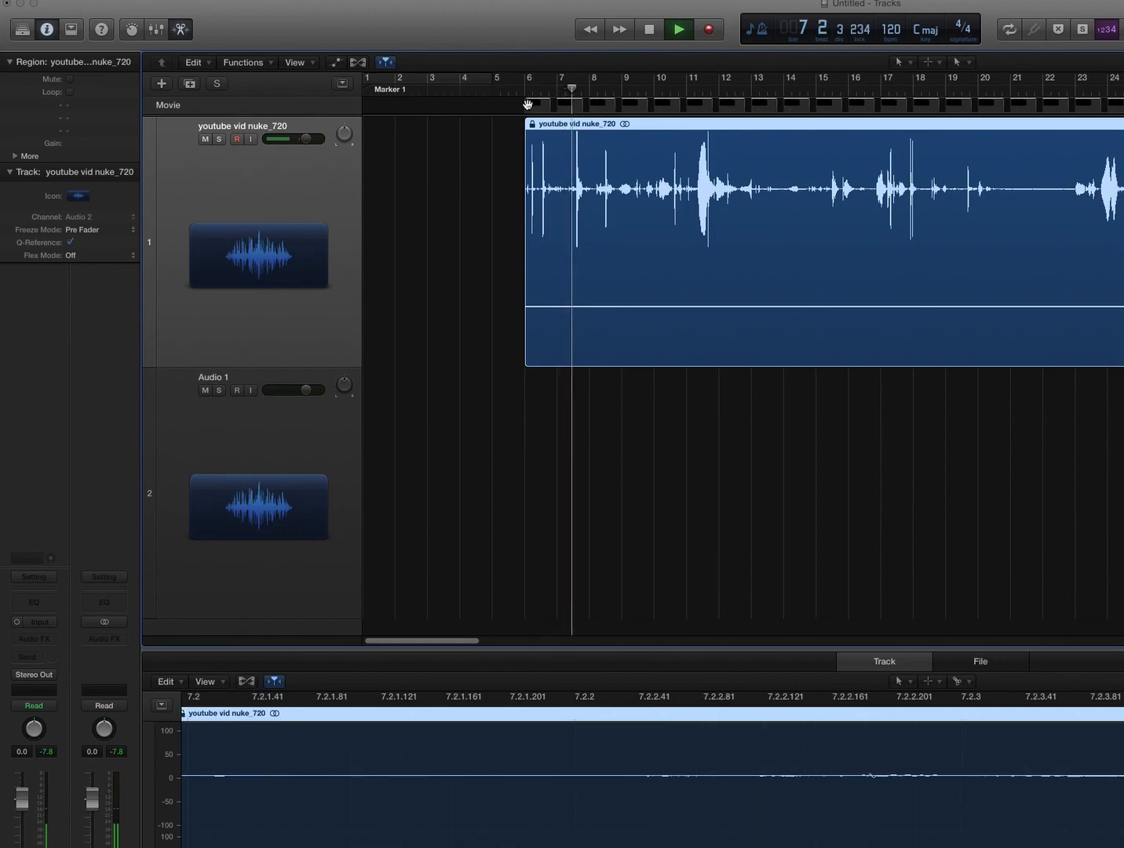
key(space)
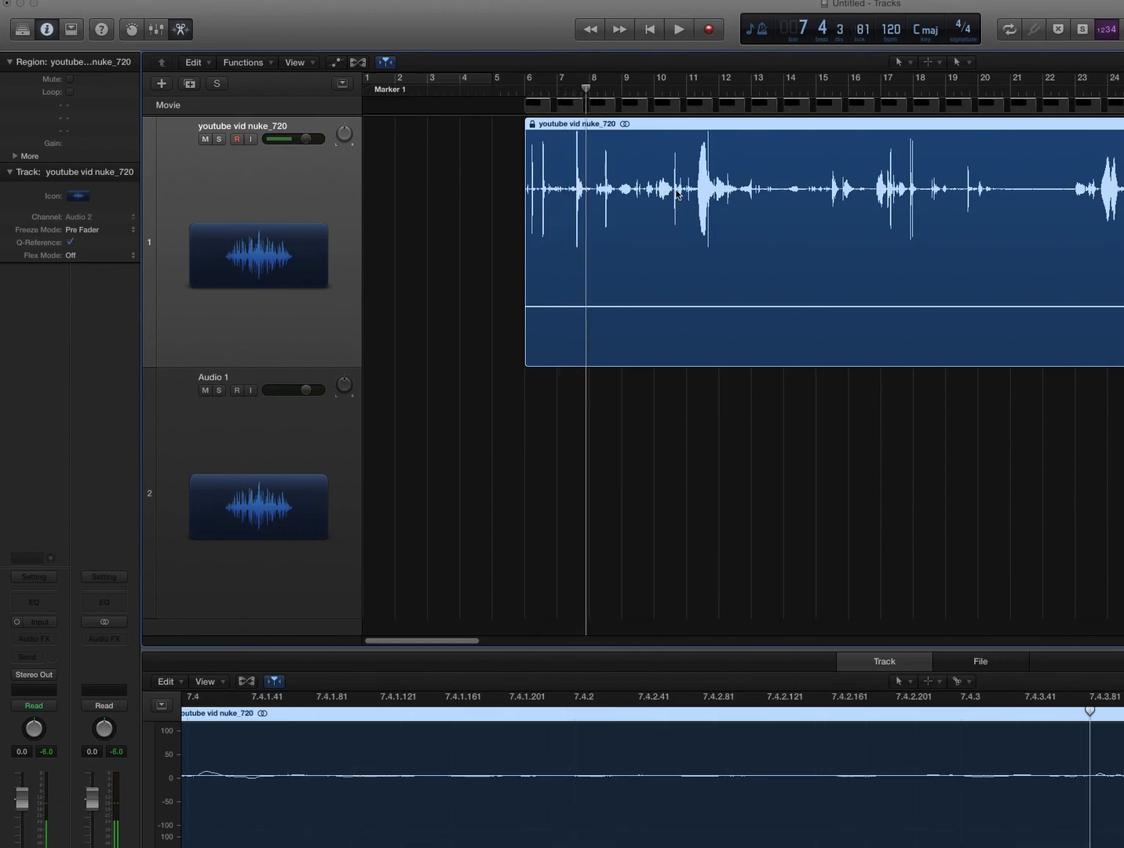
Step: Enlarge the waveform around bars 7 to 11 to examine its quiet passages and loud peaks
key(super+Down)
key(super+Right)
key(super+Right)
key(super+Down)
key(super+Down)
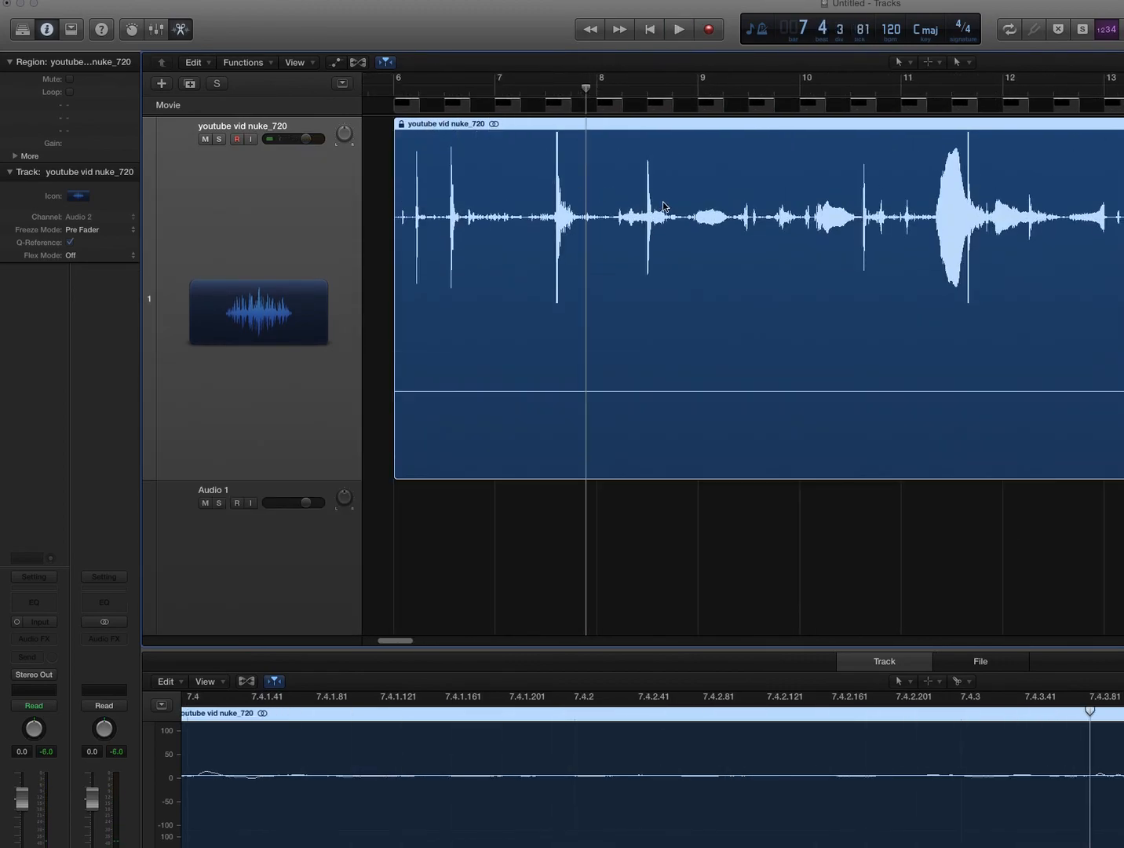
key(super+Right)
key(super+Right)
key(super+Up)
key(super+Up)
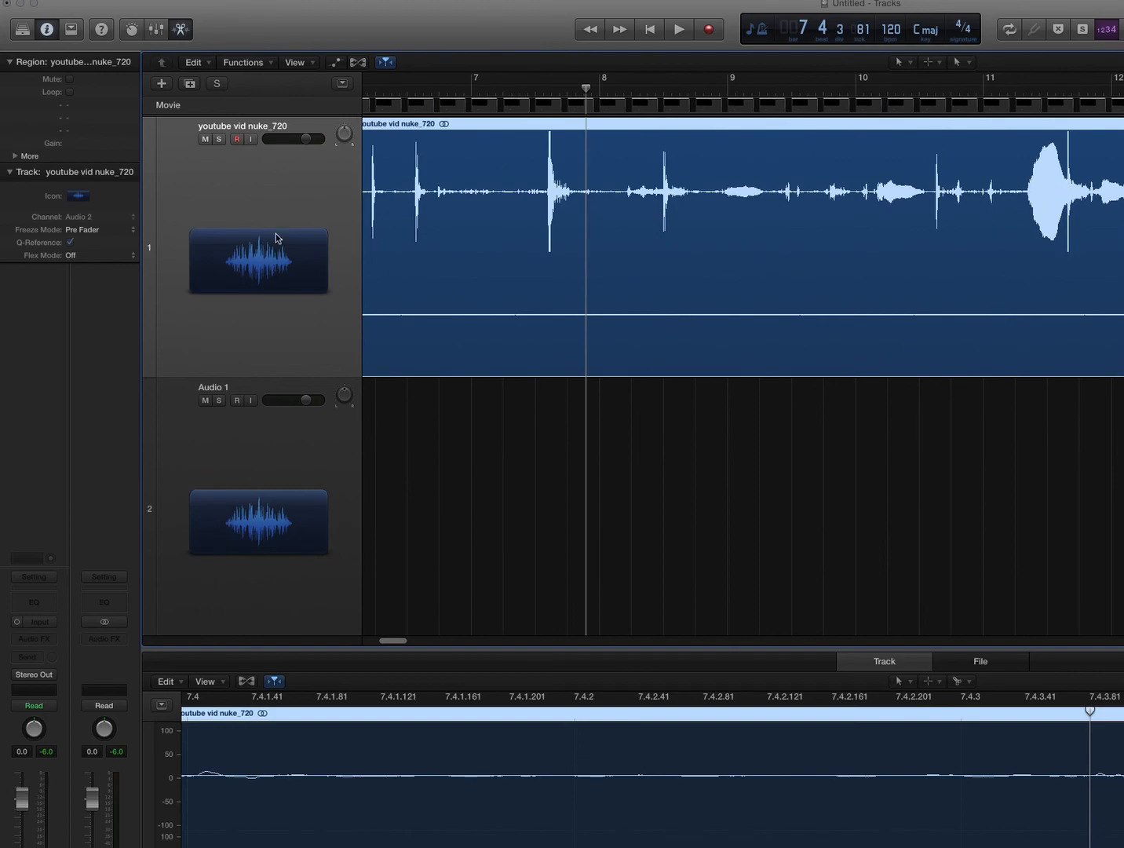
click(52, 640)
click(53, 642)
click(52, 642)
mouse_move(51, 725)
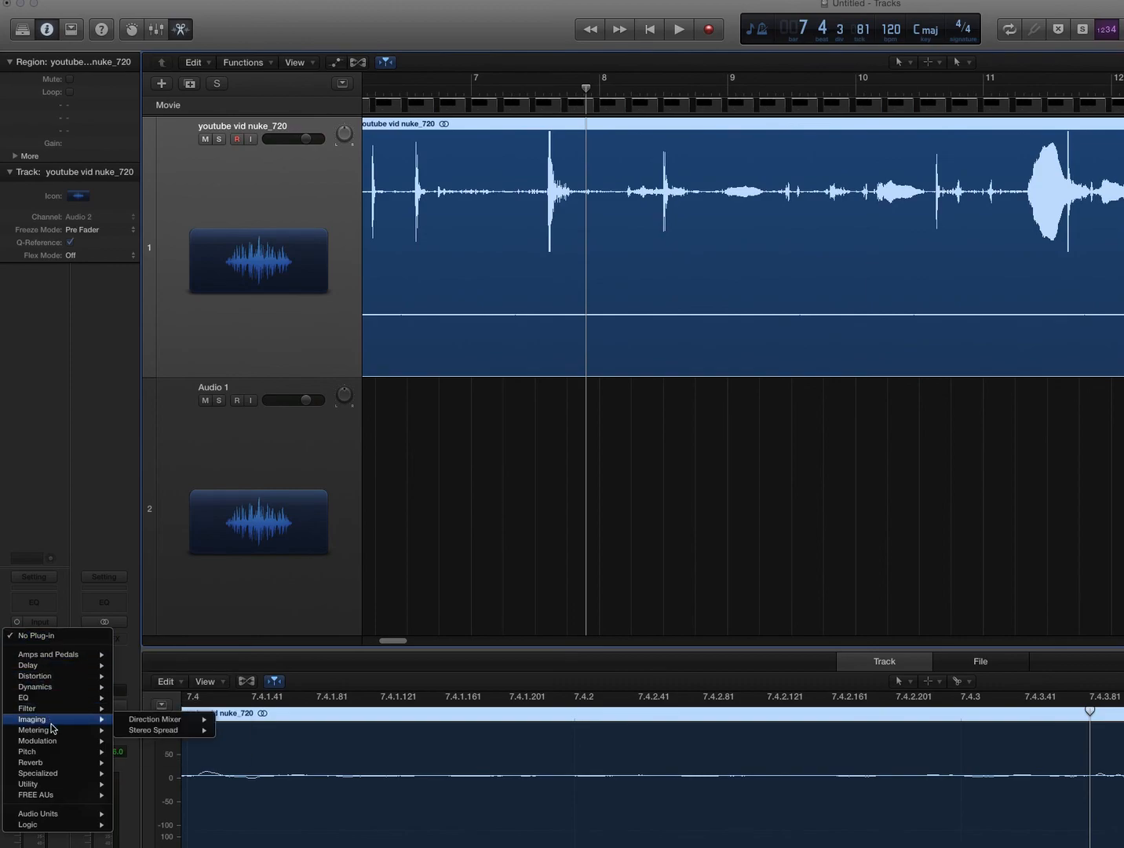
mouse_move(64, 669)
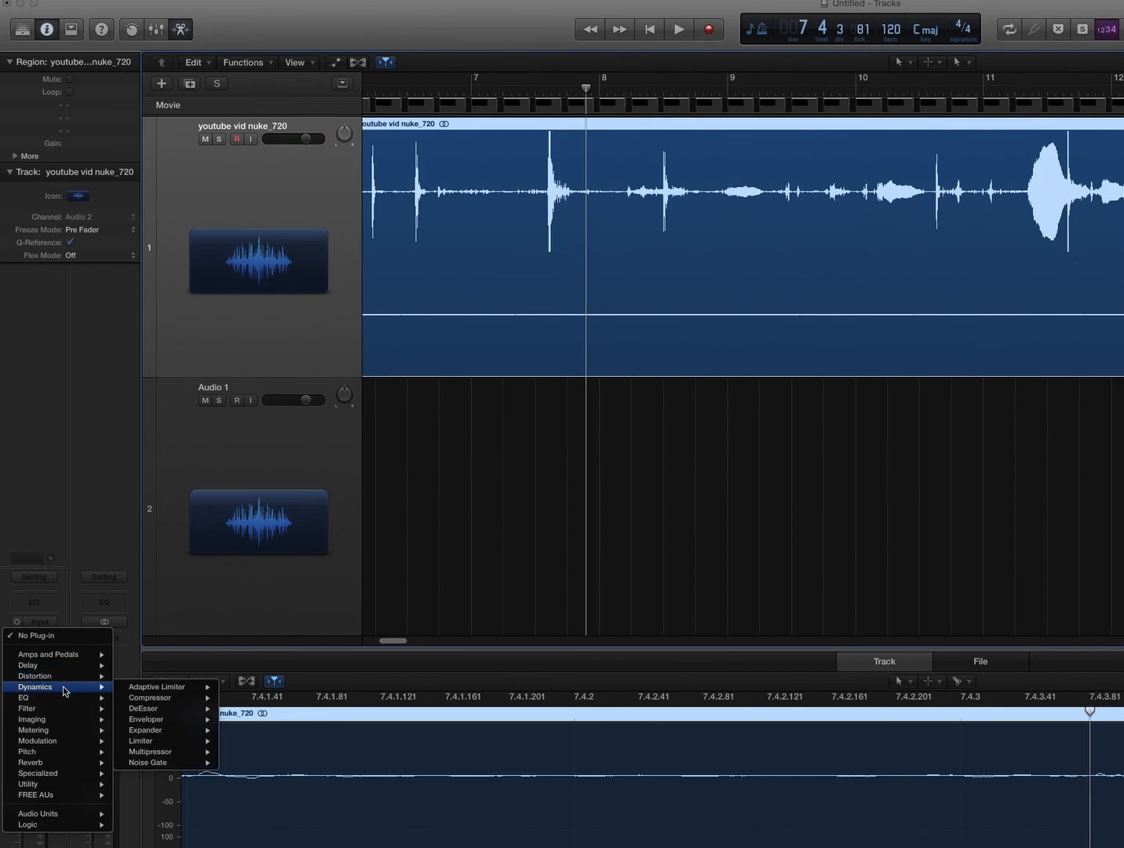
click(148, 698)
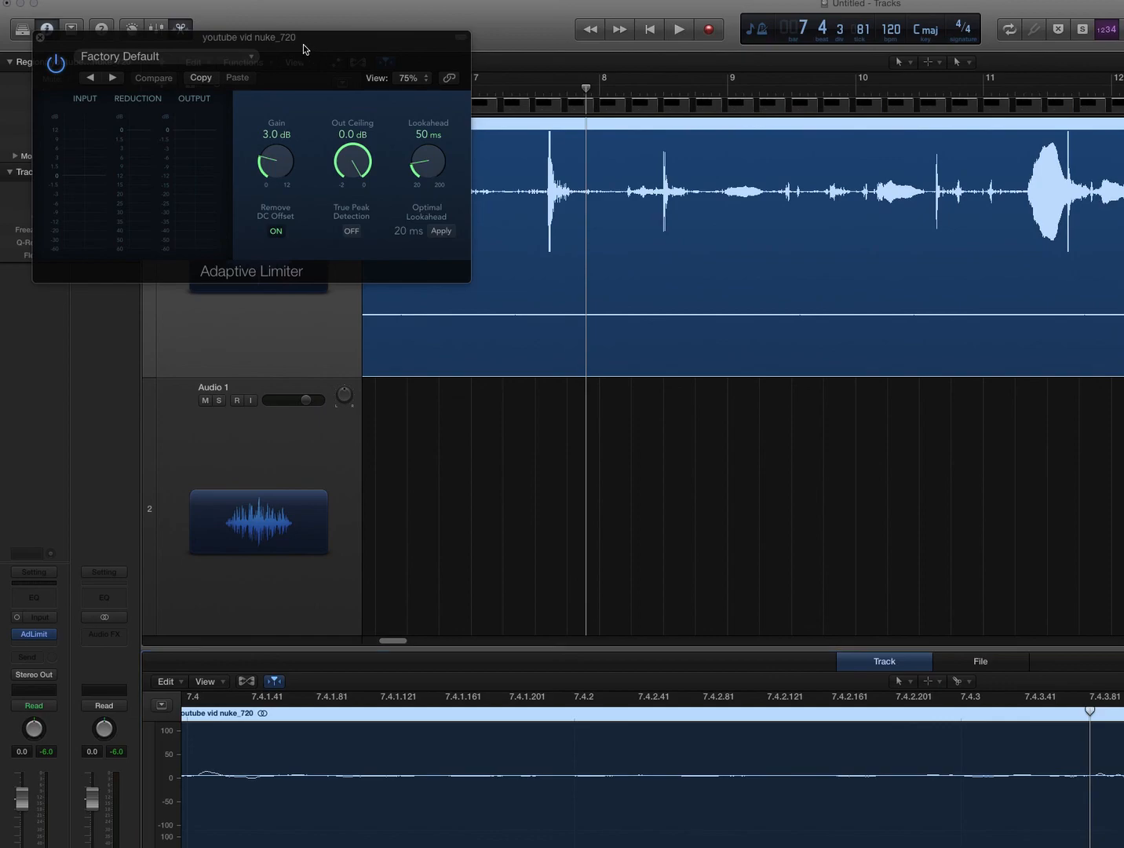
drag(306, 47, 379, 116)
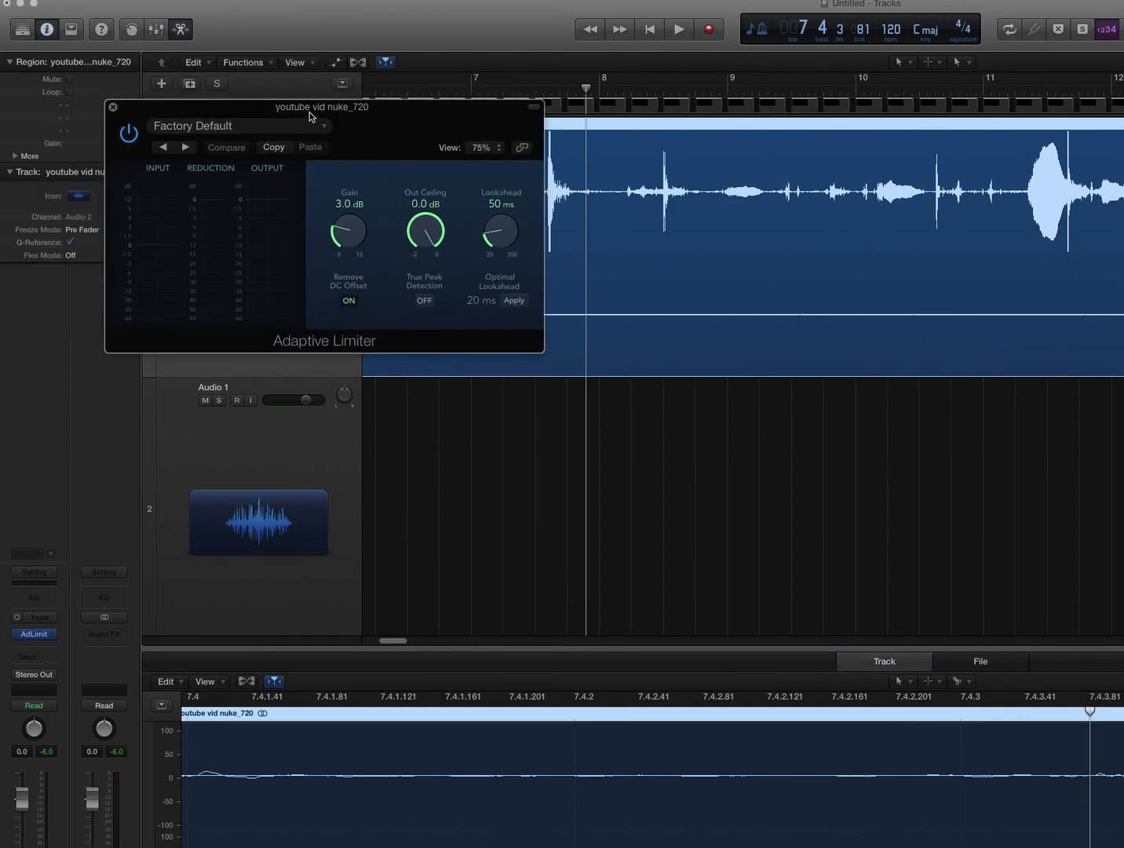
click(113, 107)
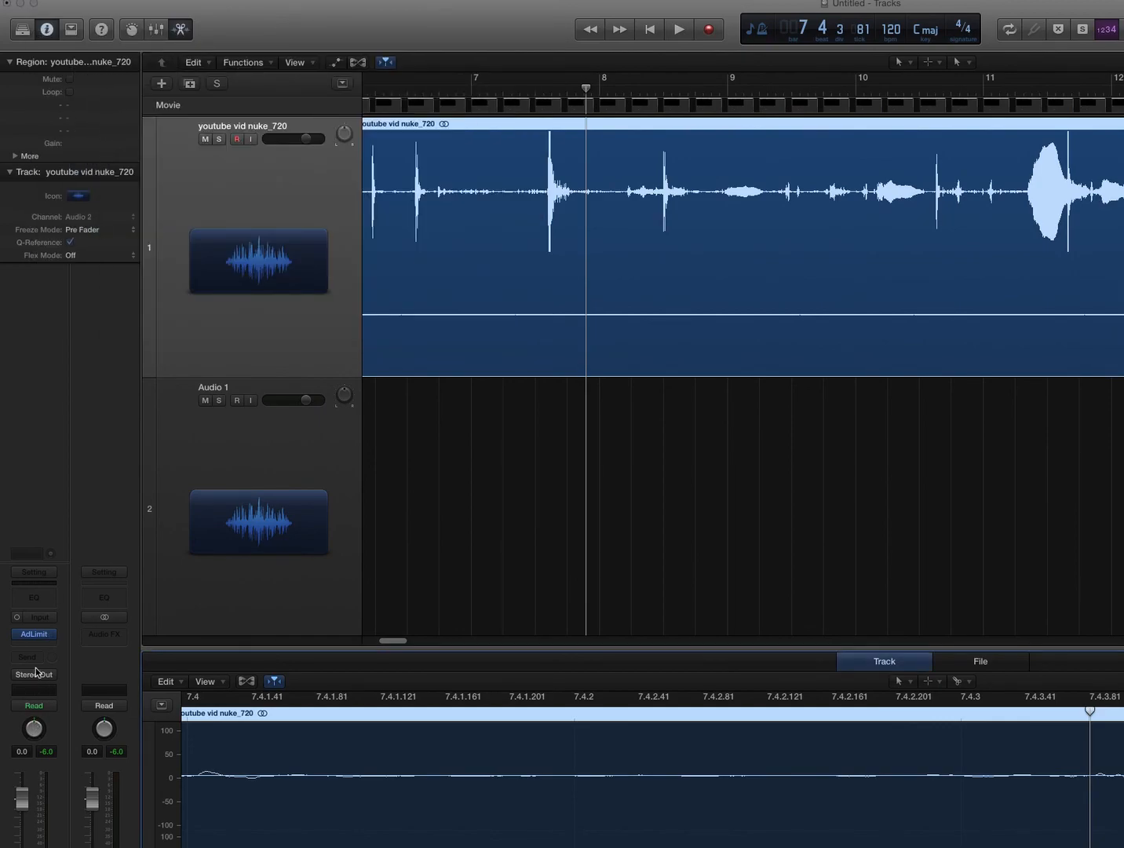
Step: Replace the Adaptive Limiter on the first track with a mono Compressor and place its window below the waveform
click(51, 635)
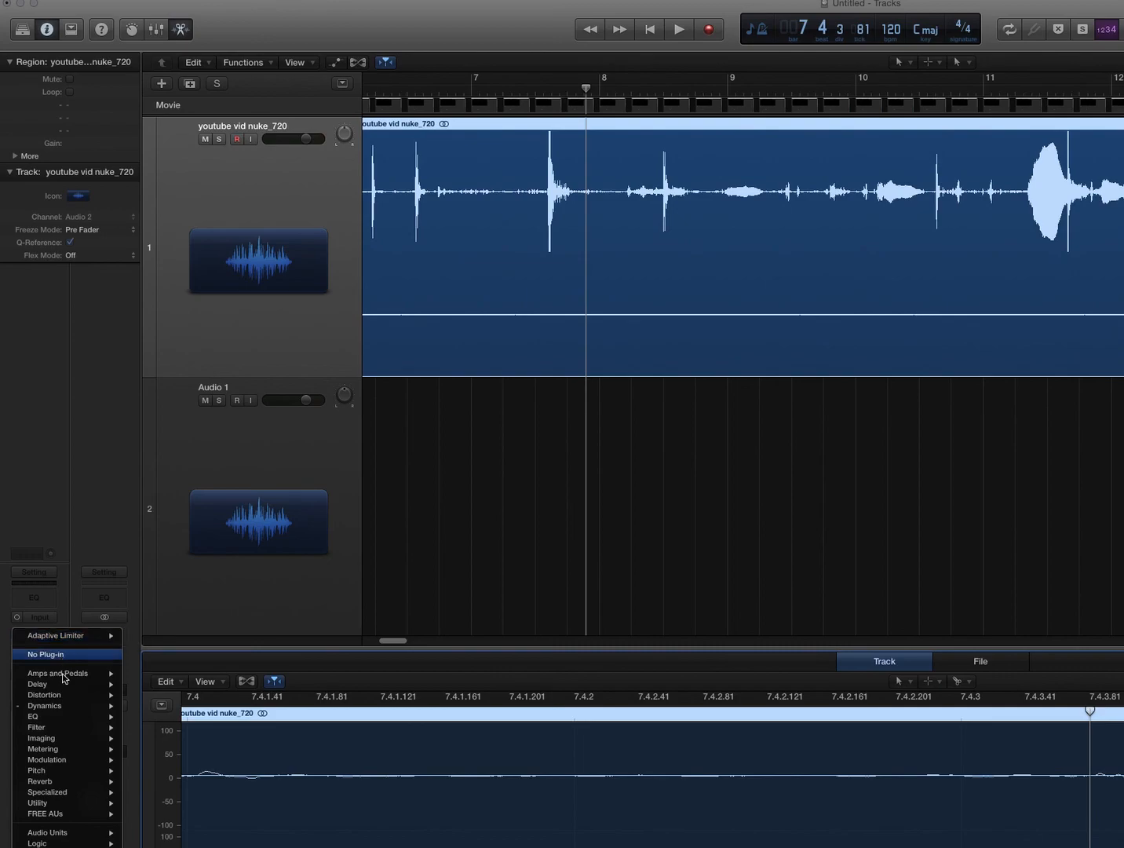
mouse_move(77, 706)
mouse_move(155, 721)
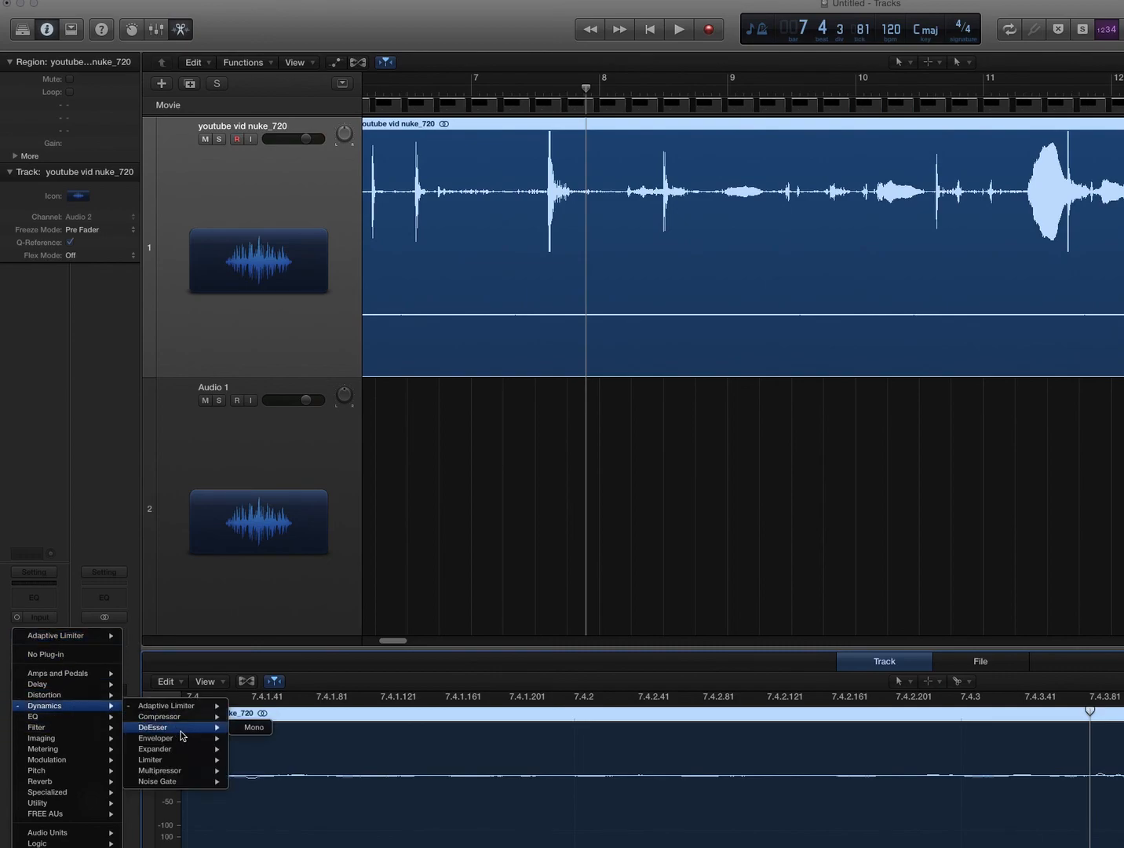
mouse_move(189, 733)
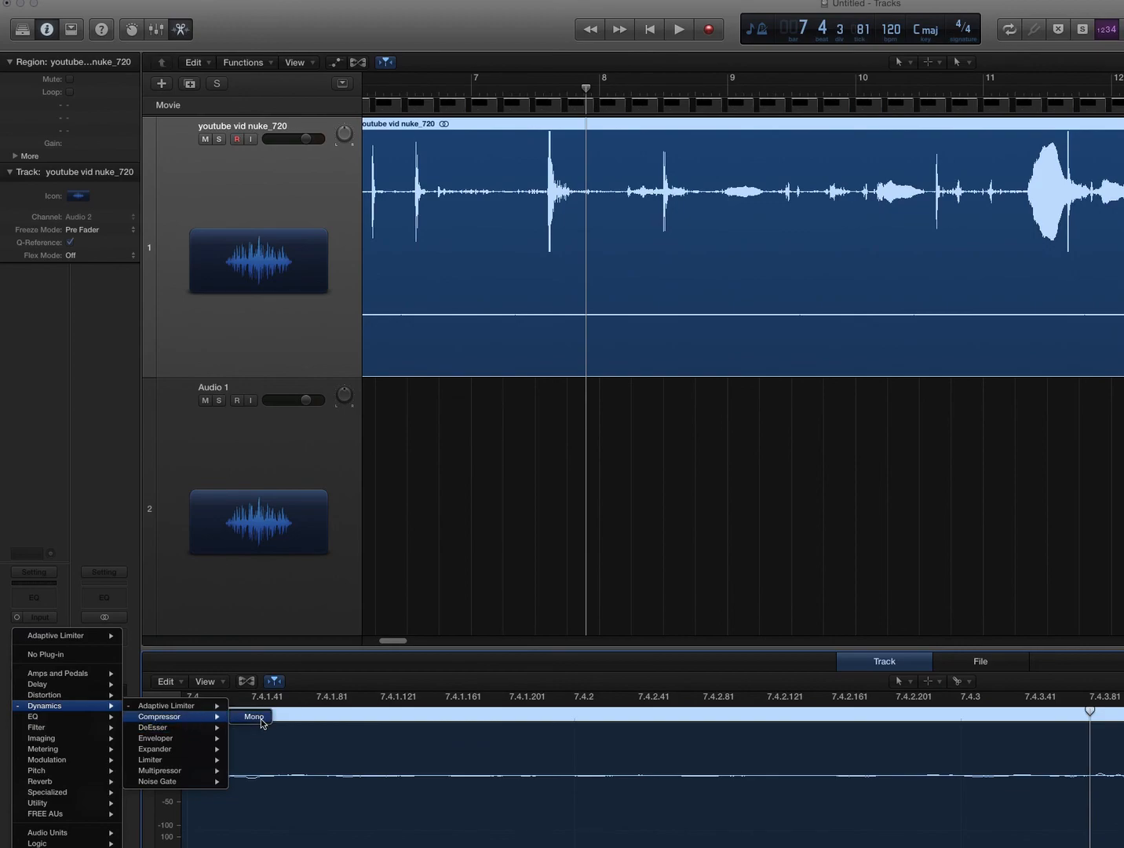
click(262, 723)
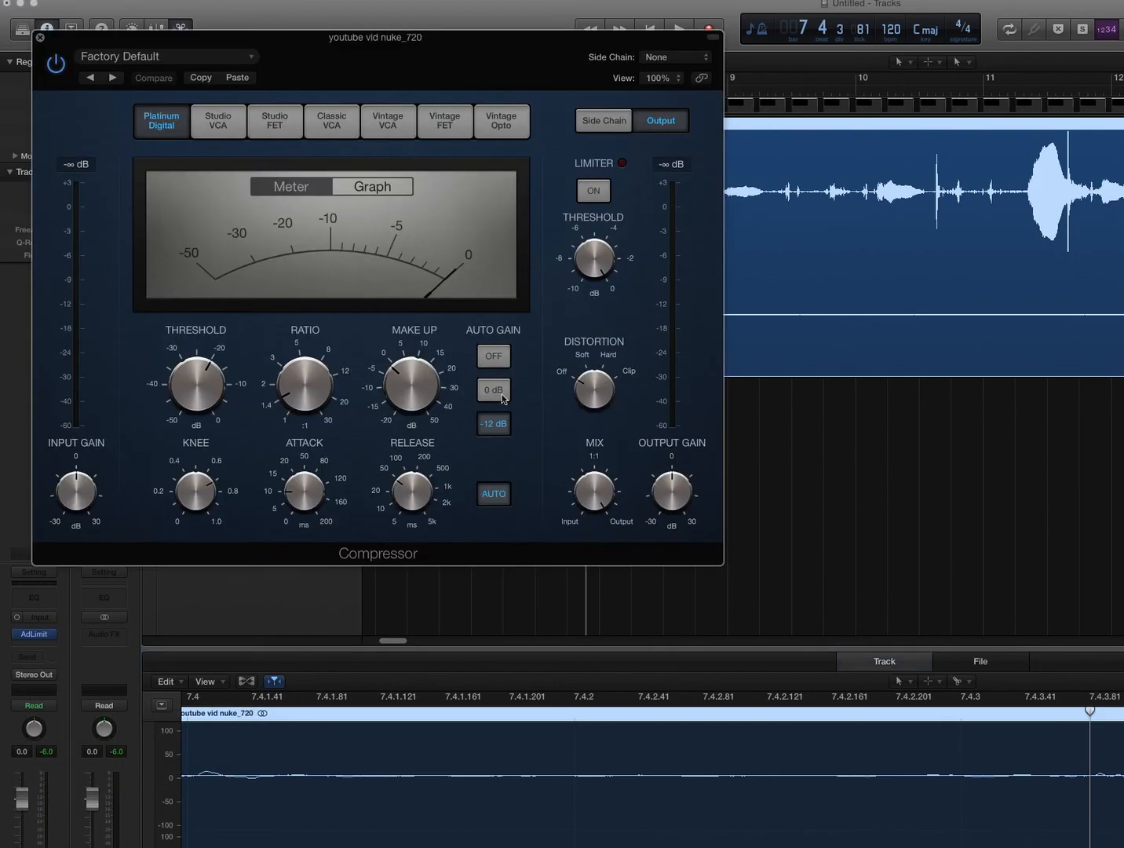
drag(526, 49, 865, 143)
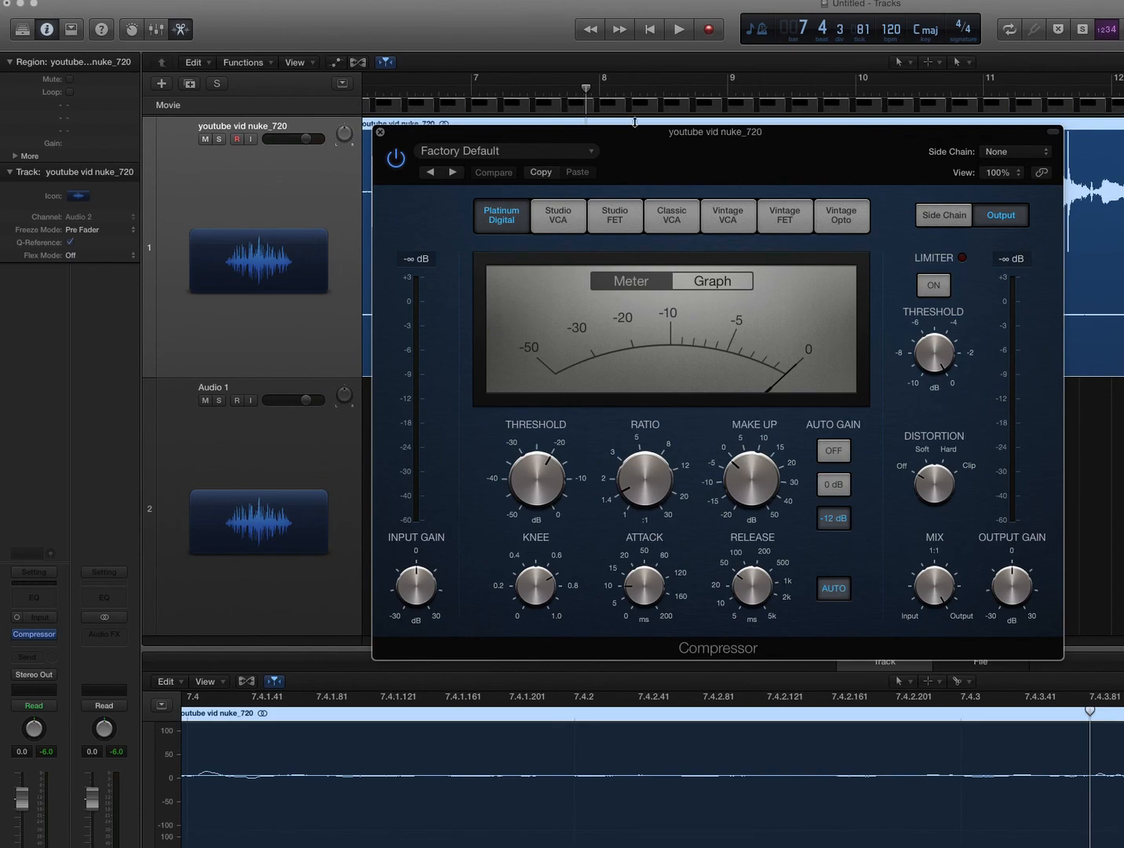
drag(854, 134, 765, 352)
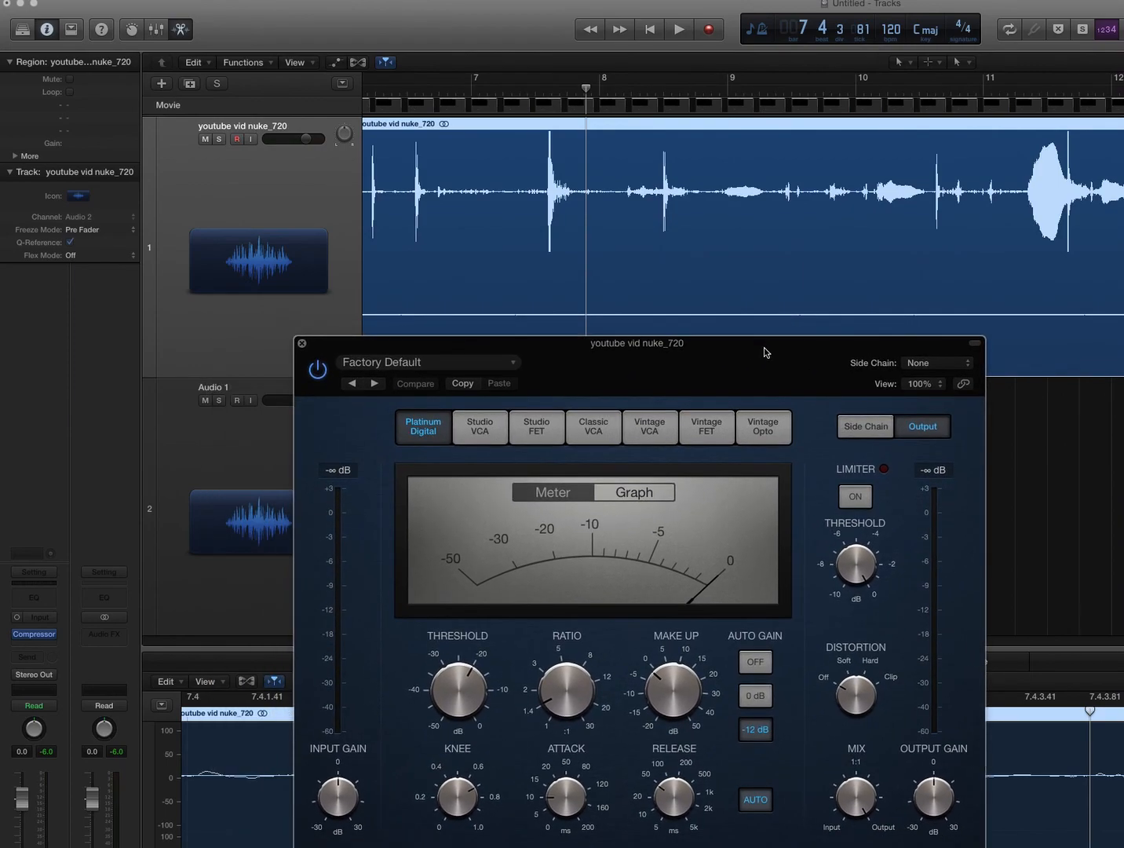
Step: Play a passage of the recording through the Compressor and set its ratio to 9.8:1
key(space)
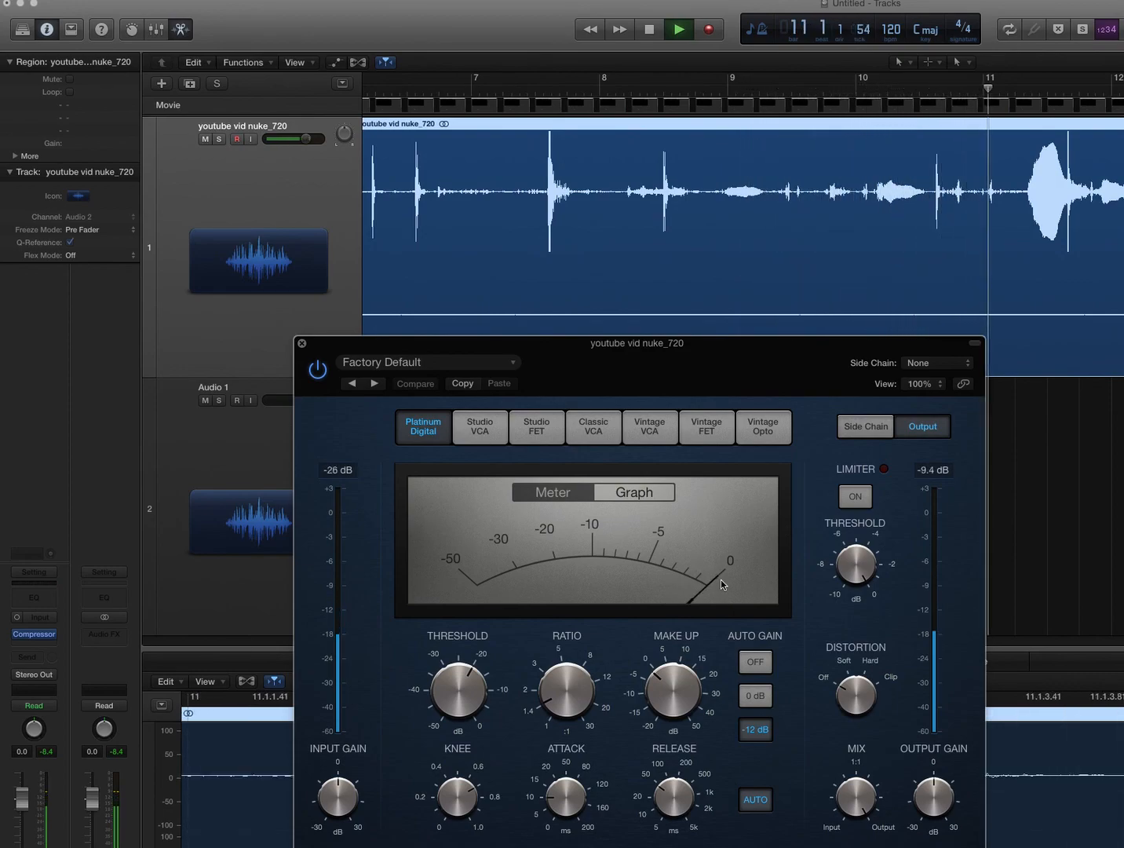
key(space)
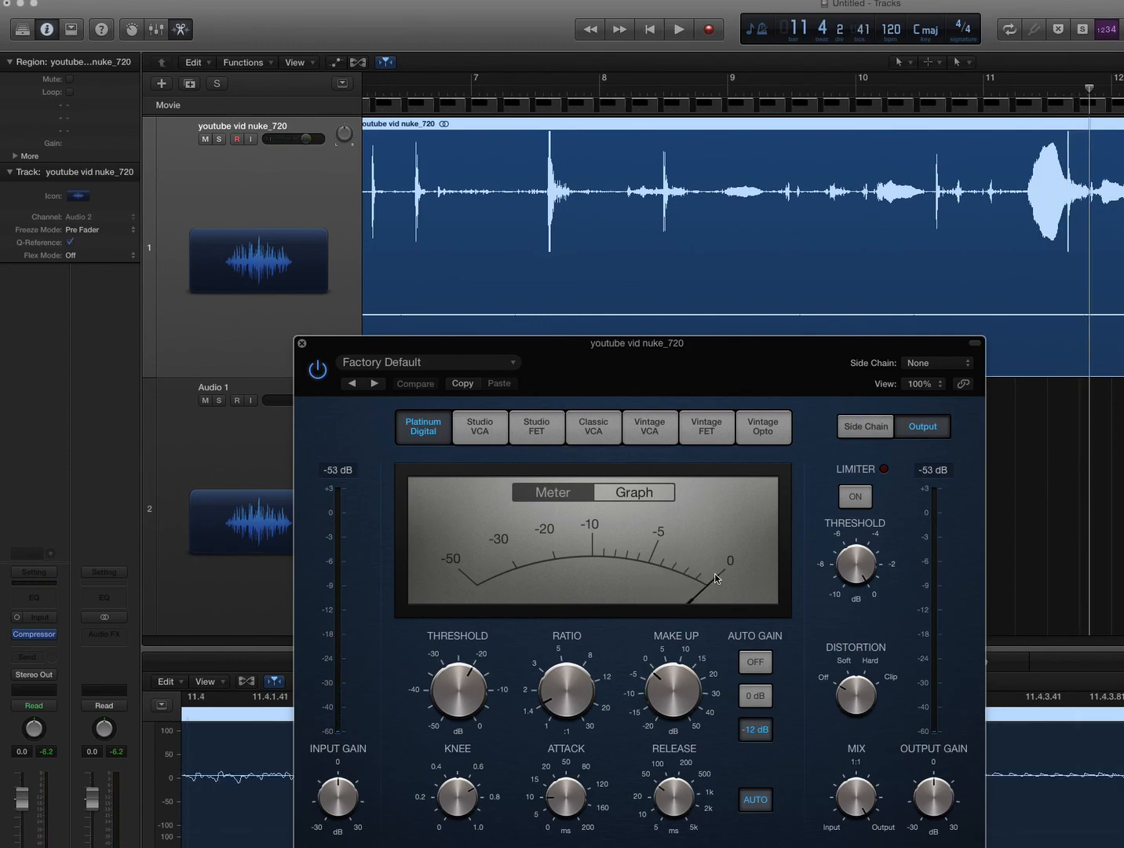
mouse_move(616, 670)
mouse_move(488, 712)
drag(562, 701, 581, 628)
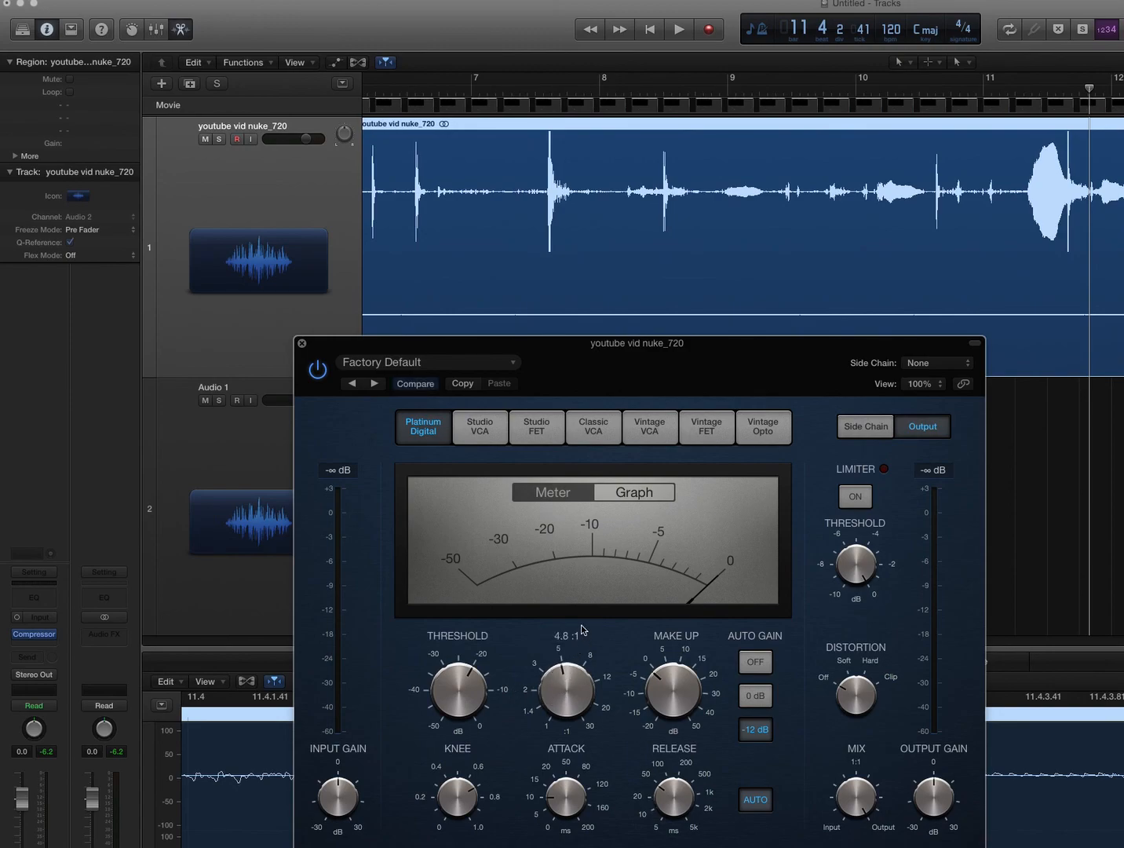
drag(561, 684, 578, 667)
click(650, 672)
Step: Set the Compressor's main threshold to -33.0 dB while playing the recording
mouse_move(457, 685)
drag(457, 685, 474, 629)
key(space)
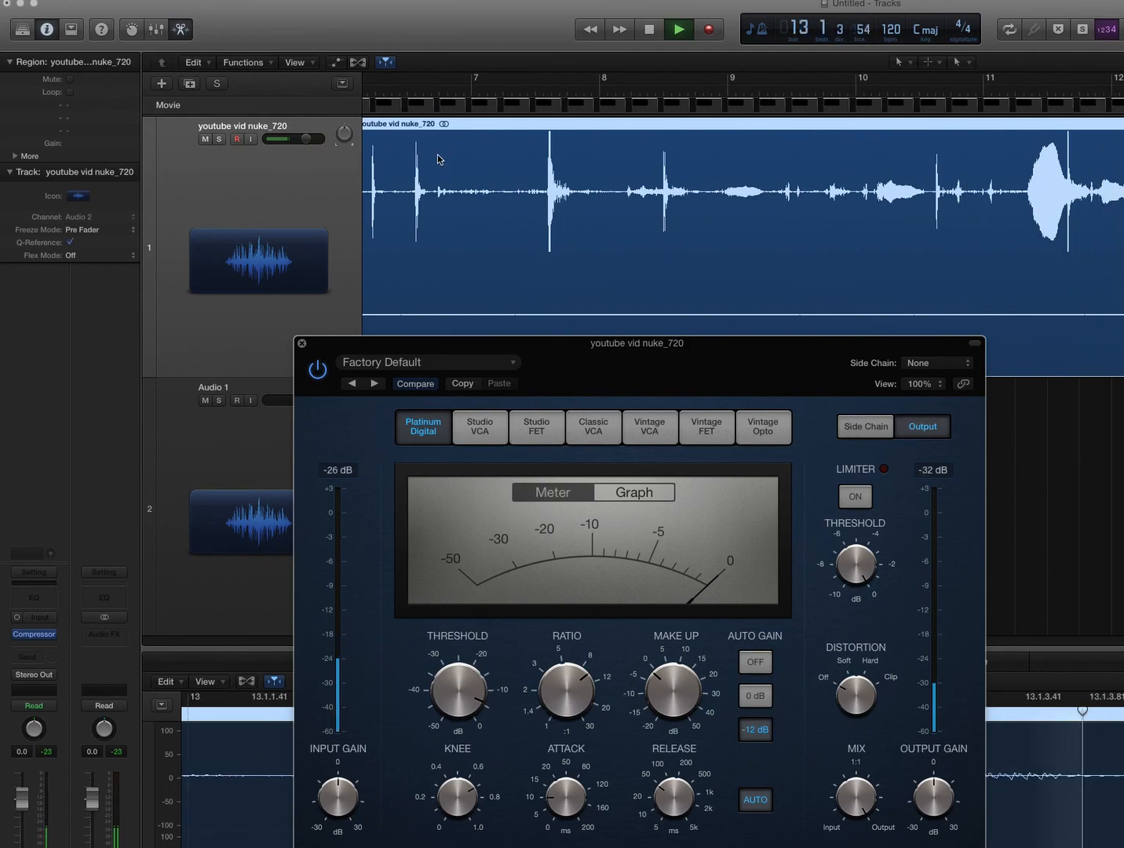
scroll(1054, 226, left, 4)
scroll(1054, 225, right, 15)
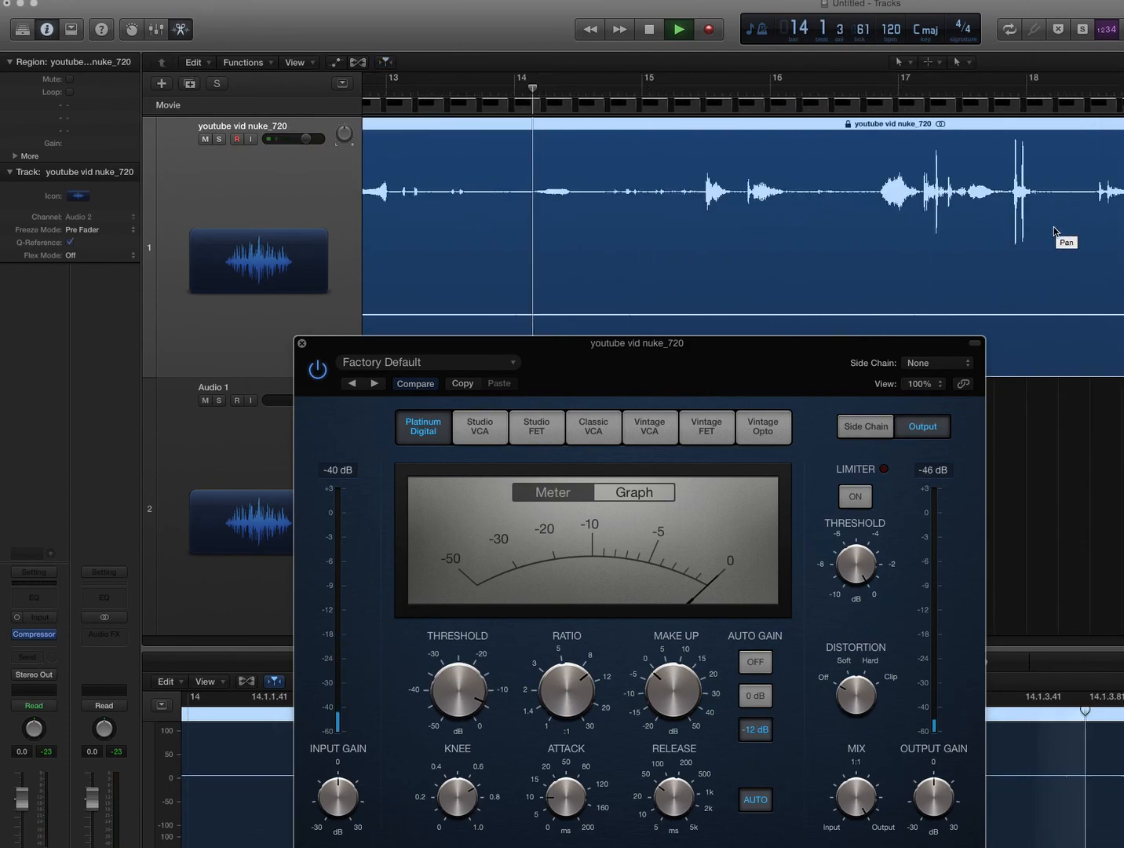
scroll(338, 115, left, 2)
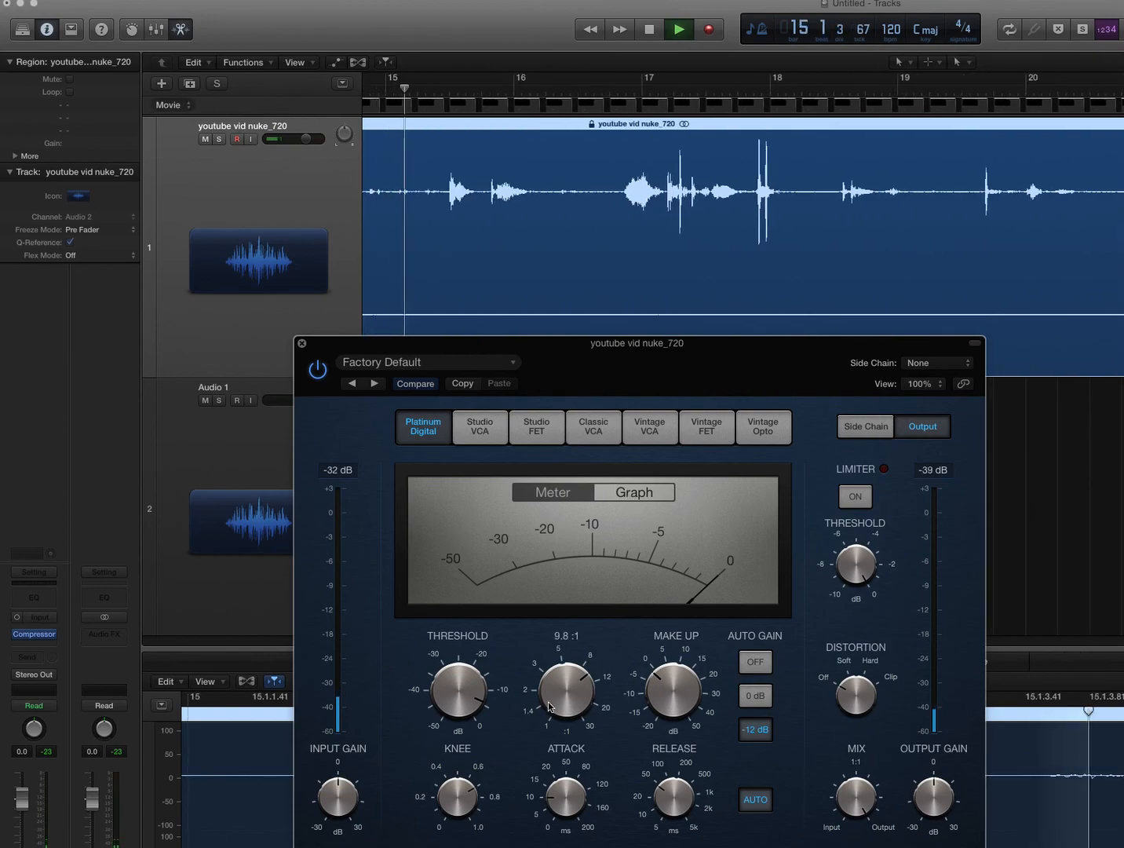
drag(465, 697, 469, 791)
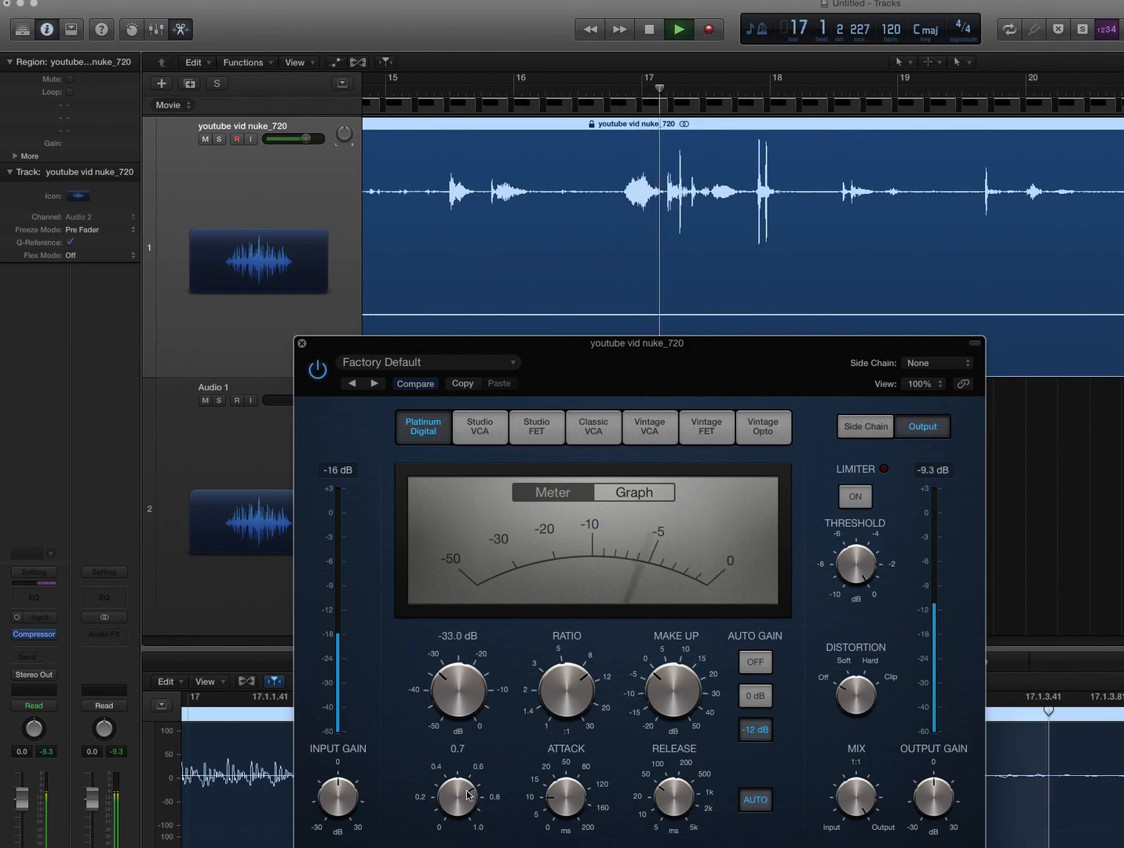
drag(473, 790, 473, 799)
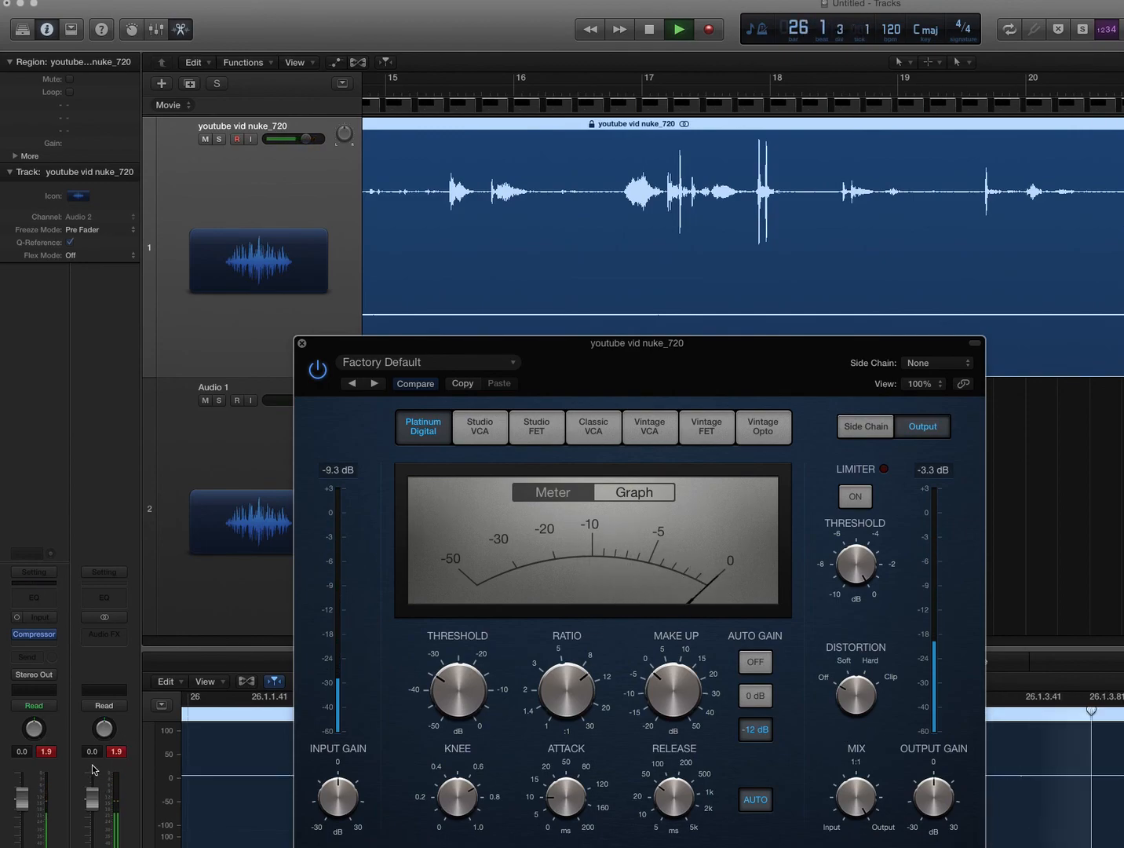
key(space)
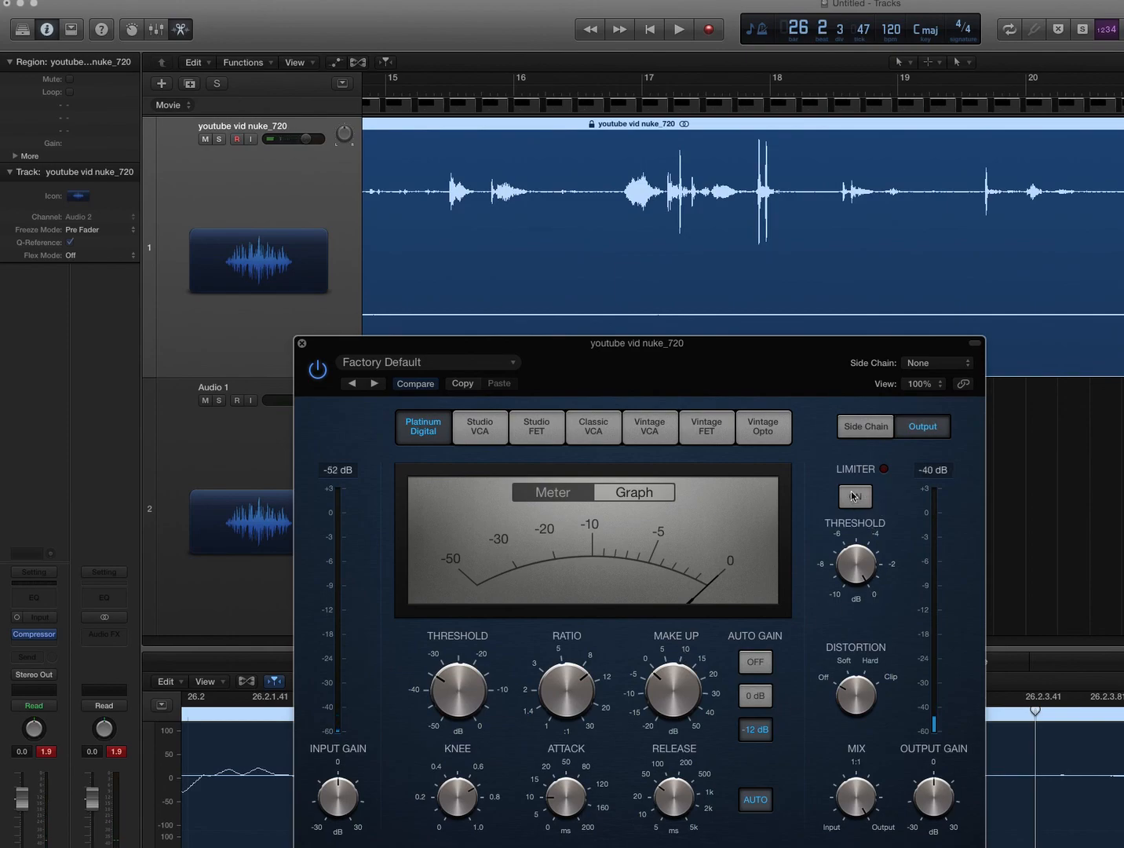
Step: Turn on the Compressor's limiter, set the limiter threshold to about -6 dB and play back a passage
click(854, 496)
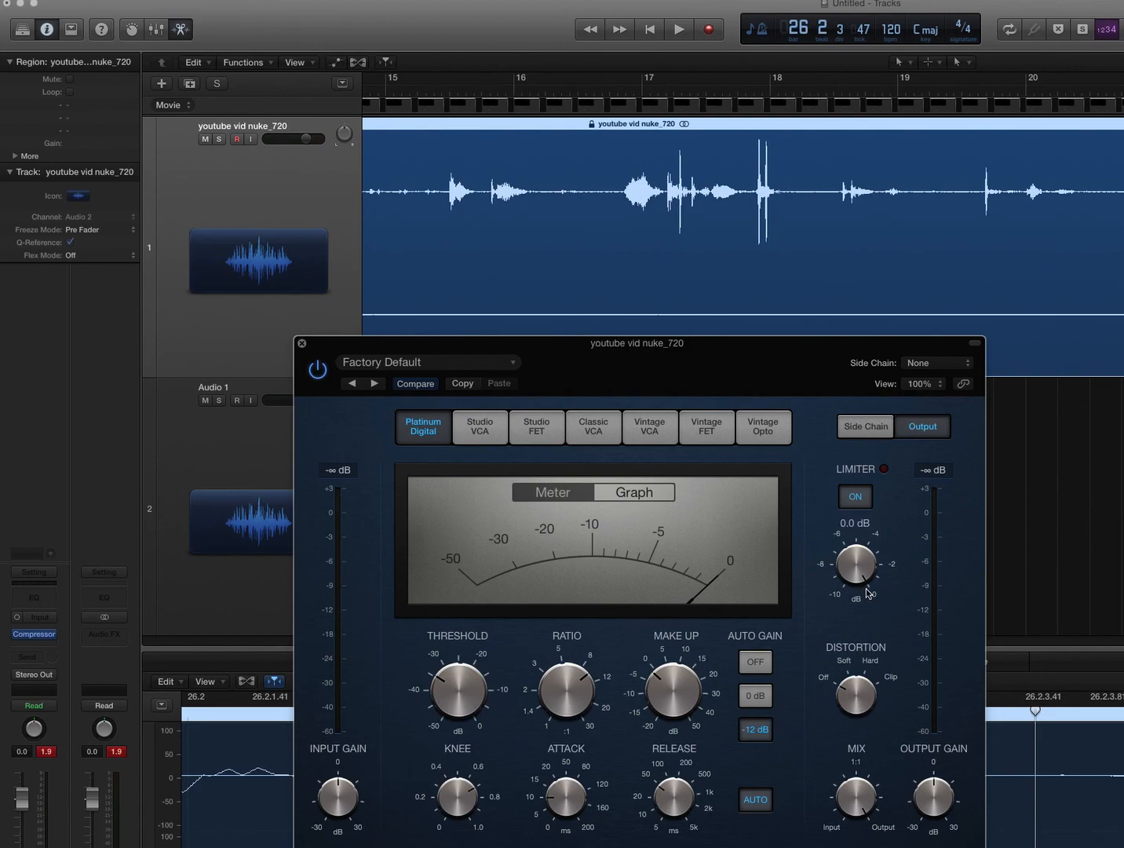
drag(847, 568, 835, 648)
key(space)
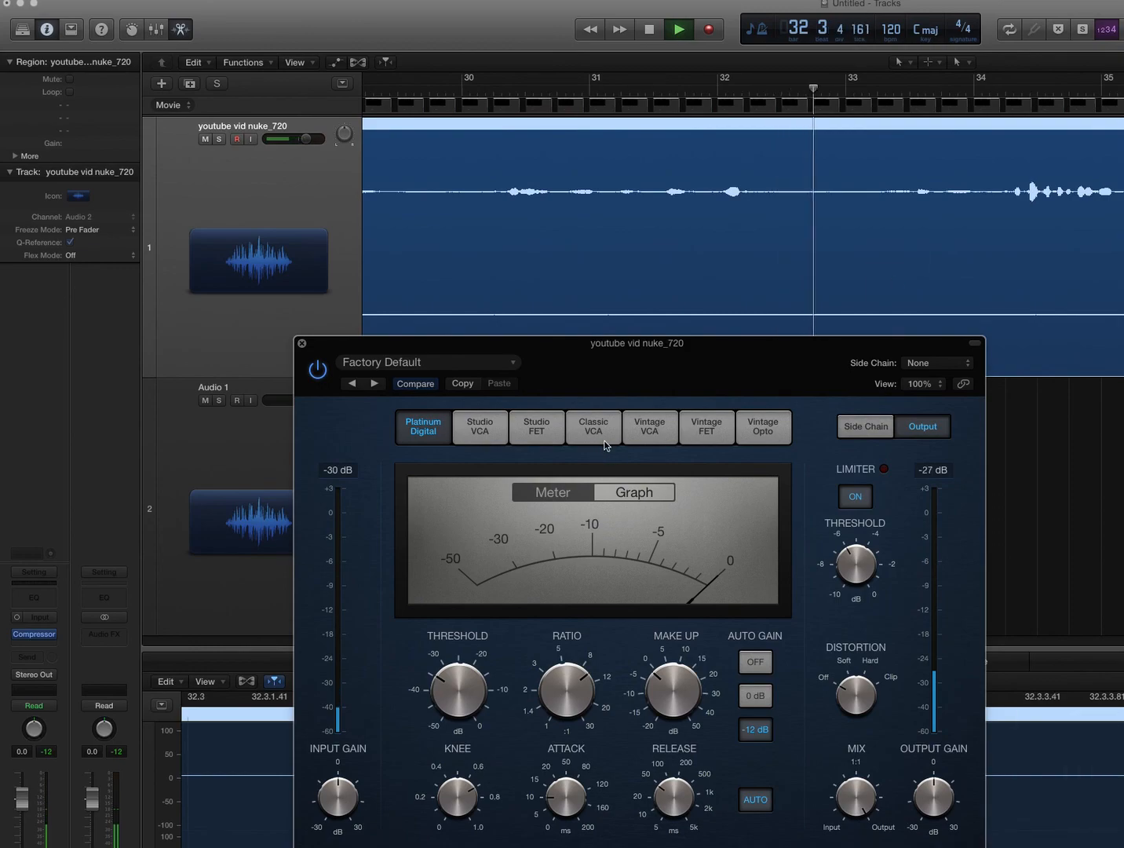
key(z)
key(space)
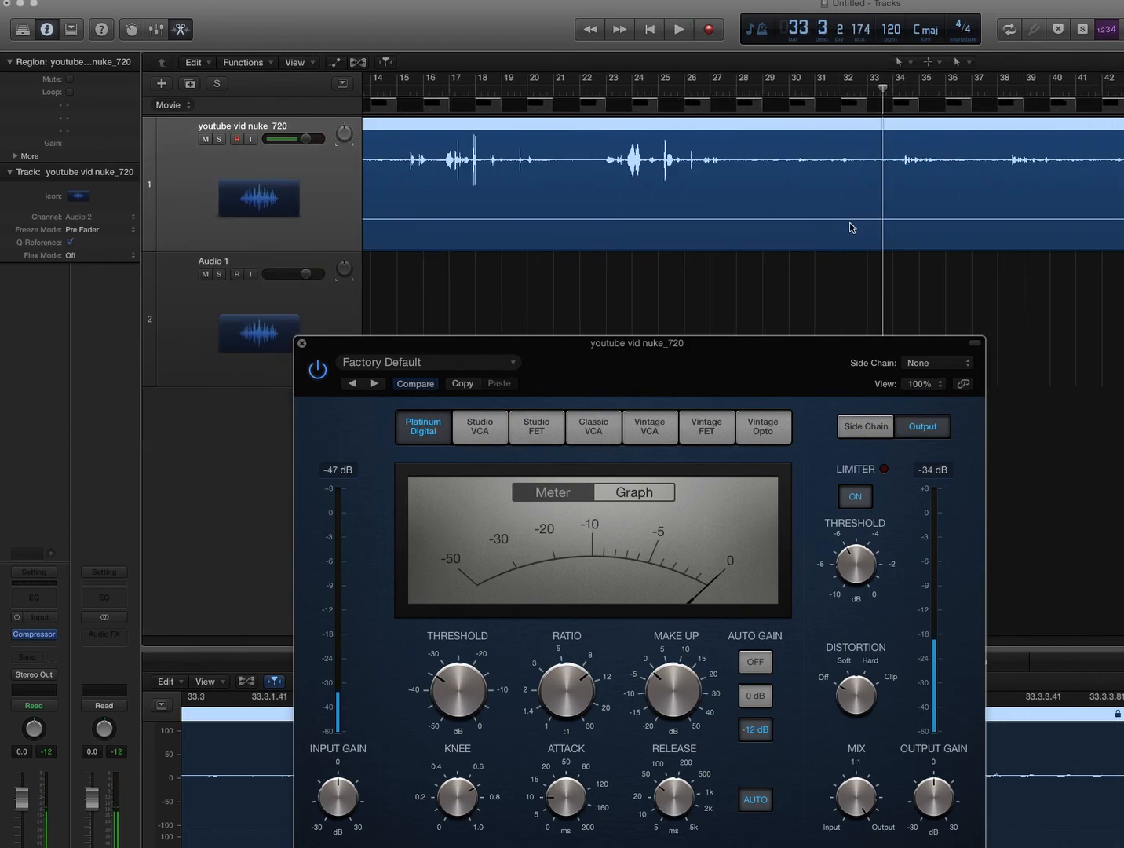
Step: Play the recording from bar 6 to hear its opening with the compression and limiter applied
scroll(803, 191, left, 10)
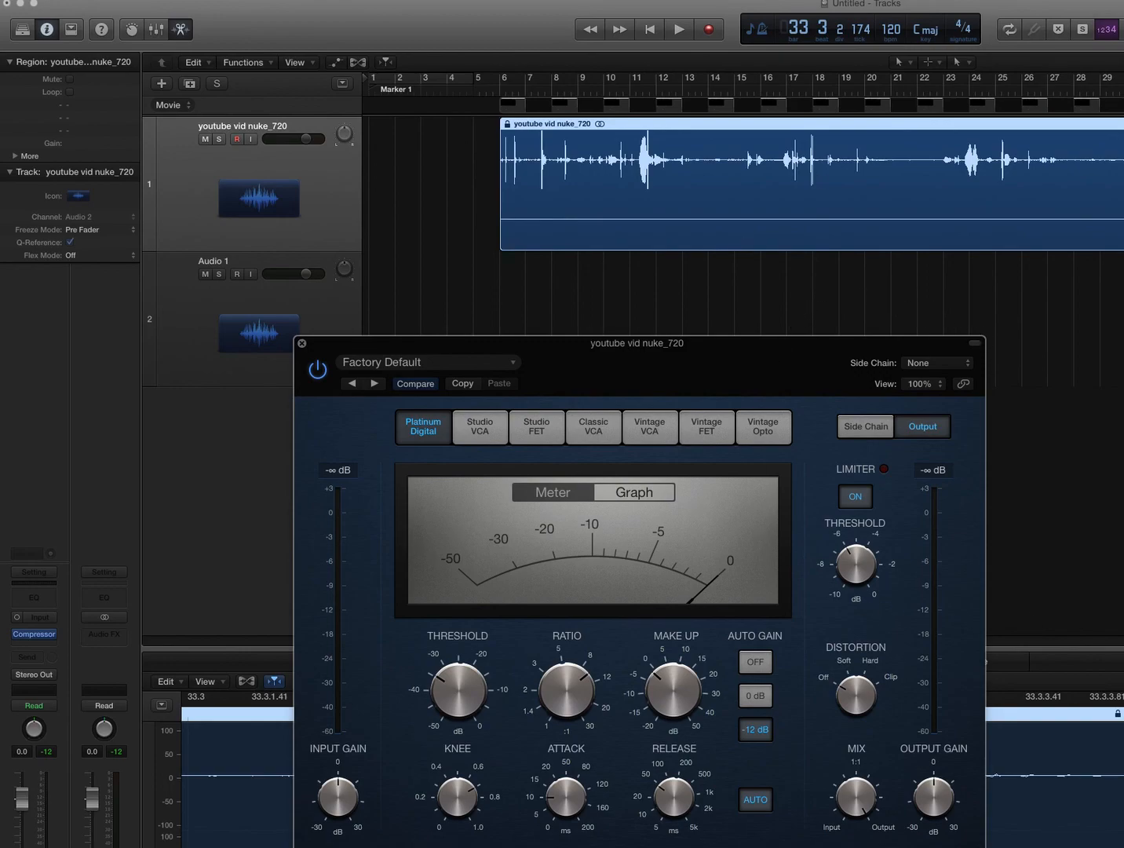
click(494, 91)
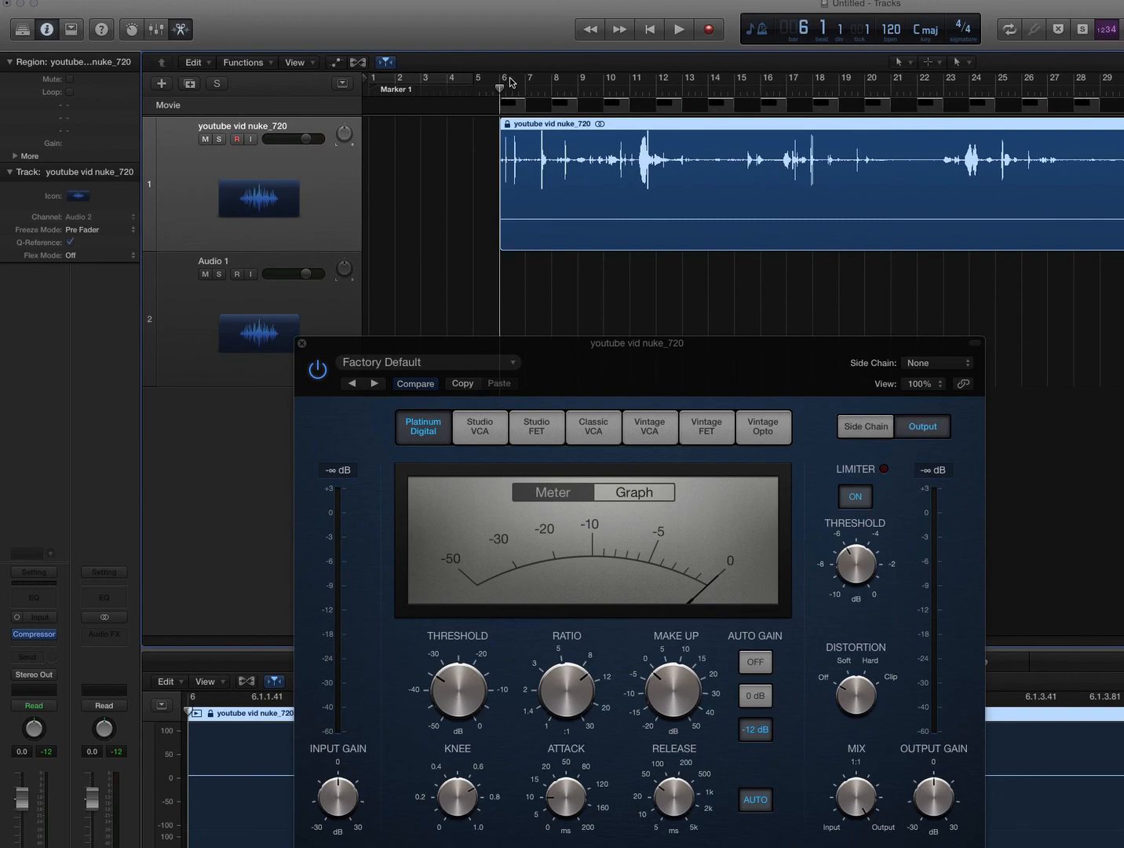
key(space)
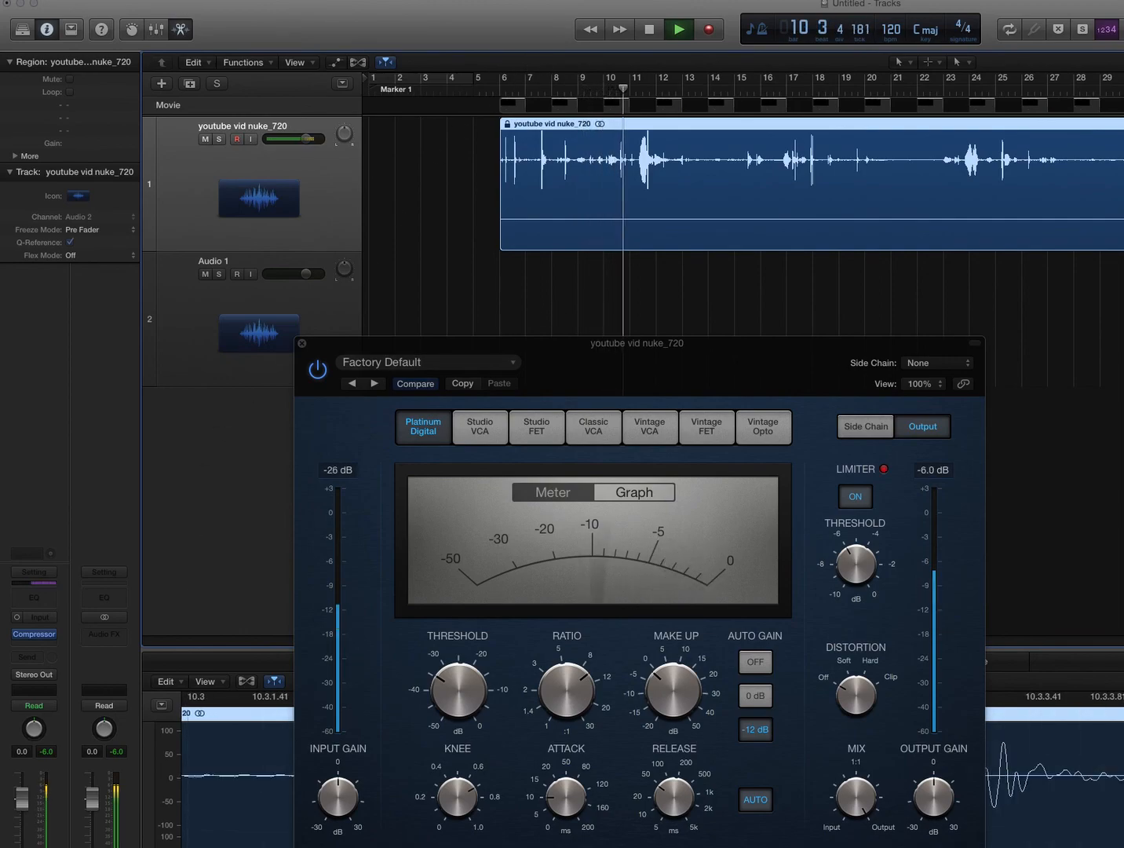
key(space)
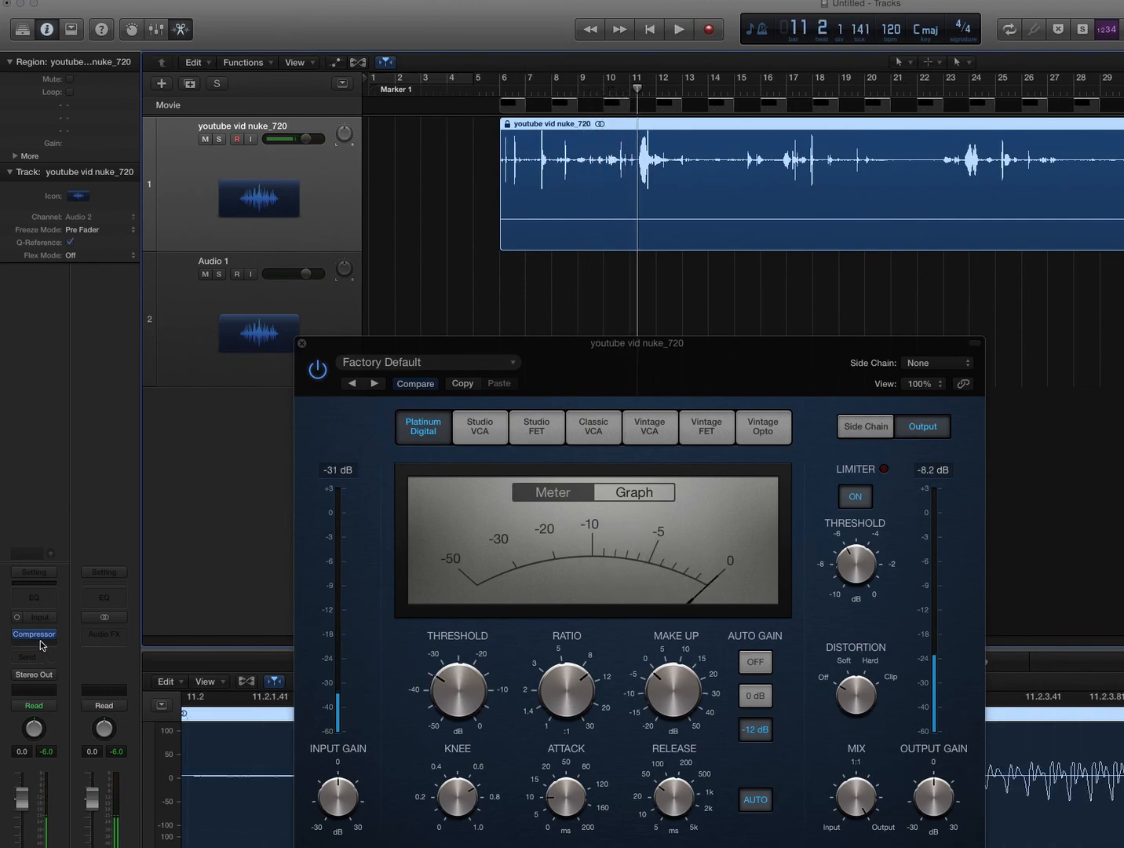
Step: Insert a mono Channel EQ after the Compressor on the youtube vid nuke_720 channel
click(40, 645)
mouse_move(52, 706)
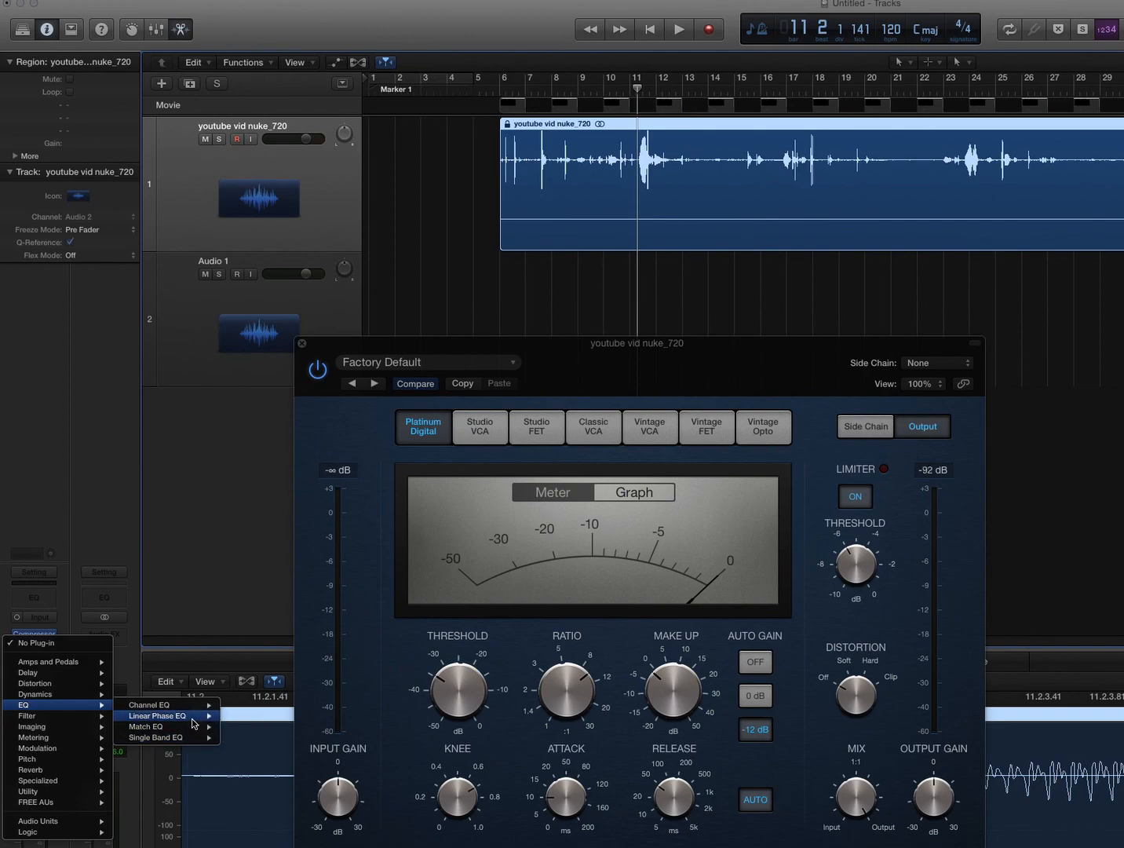
mouse_move(186, 710)
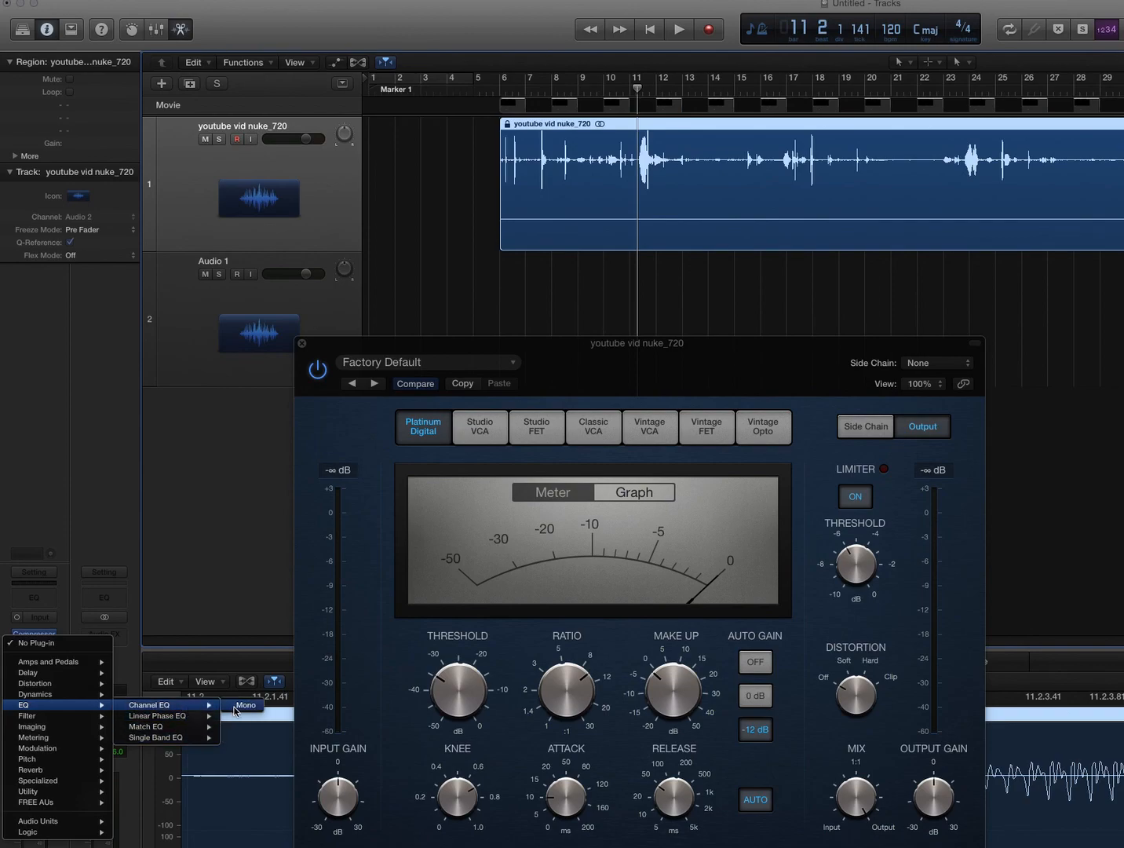
click(234, 709)
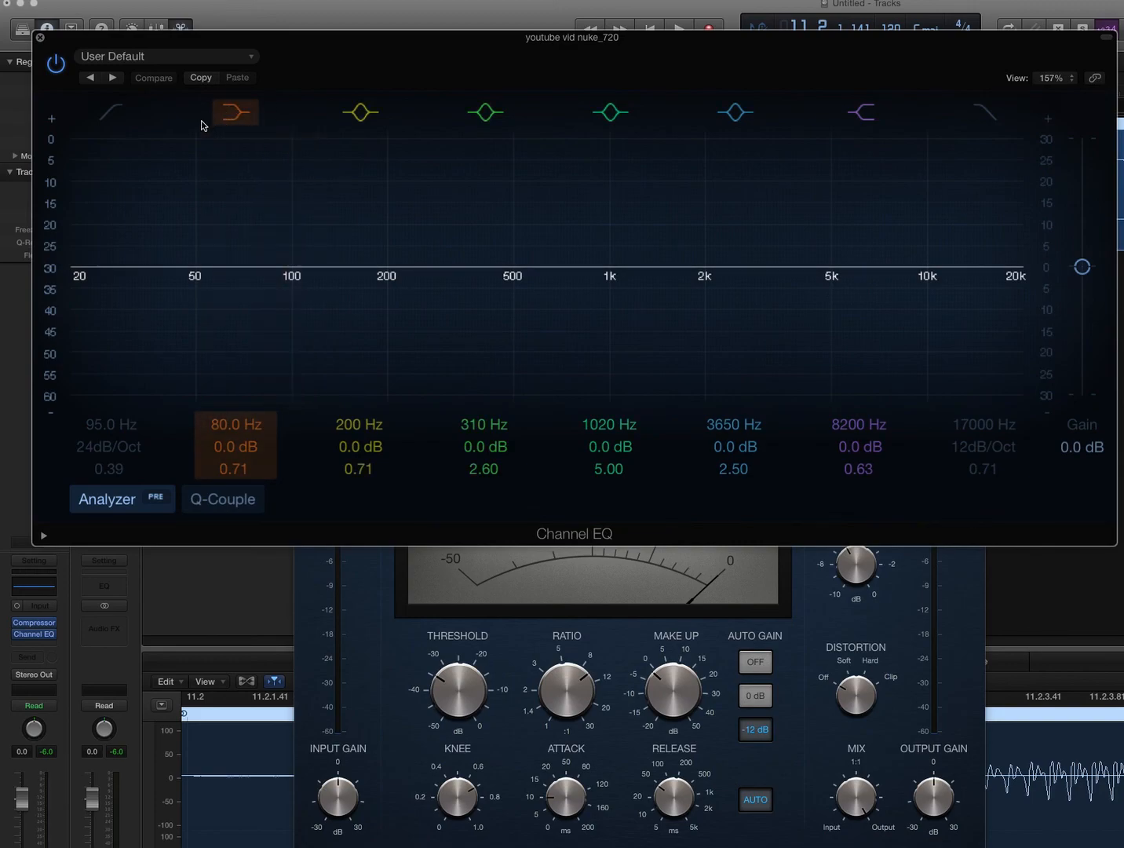
click(234, 116)
click(234, 116)
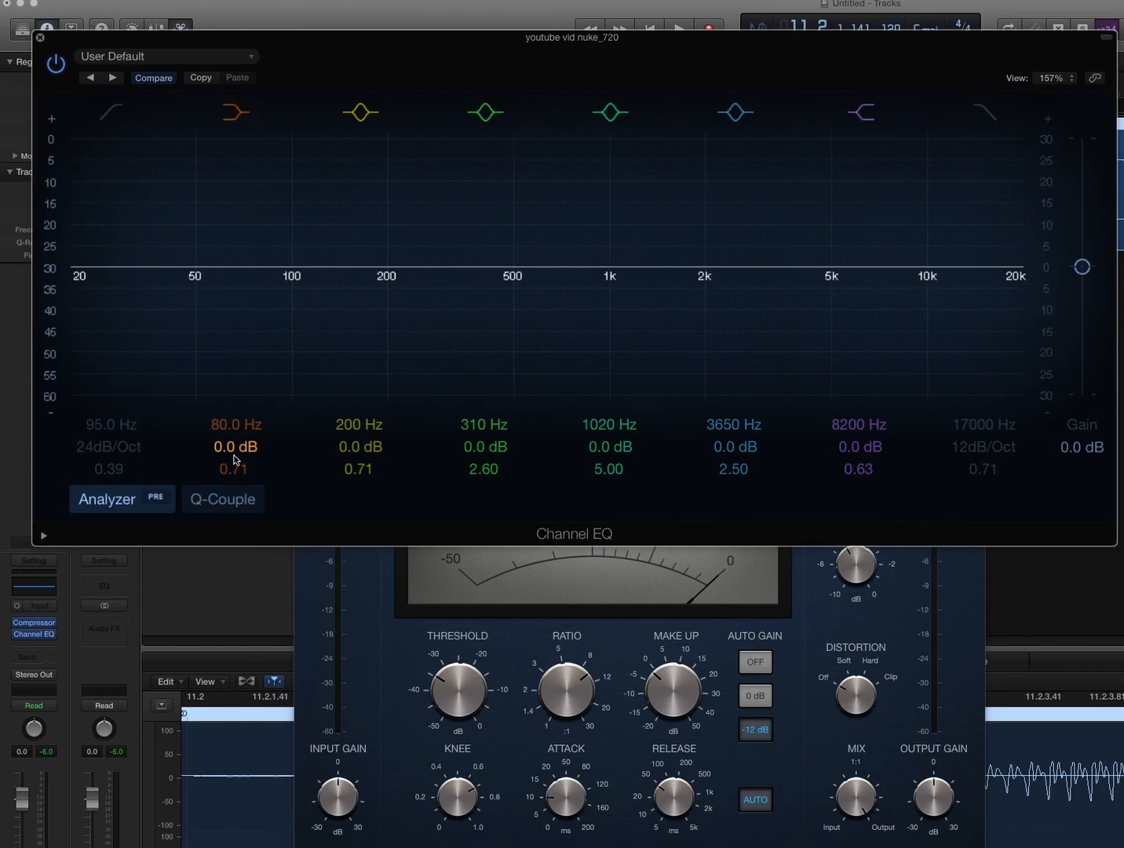
mouse_move(219, 446)
mouse_down()
mouse_move(220, 482)
mouse_move(220, 448)
mouse_up()
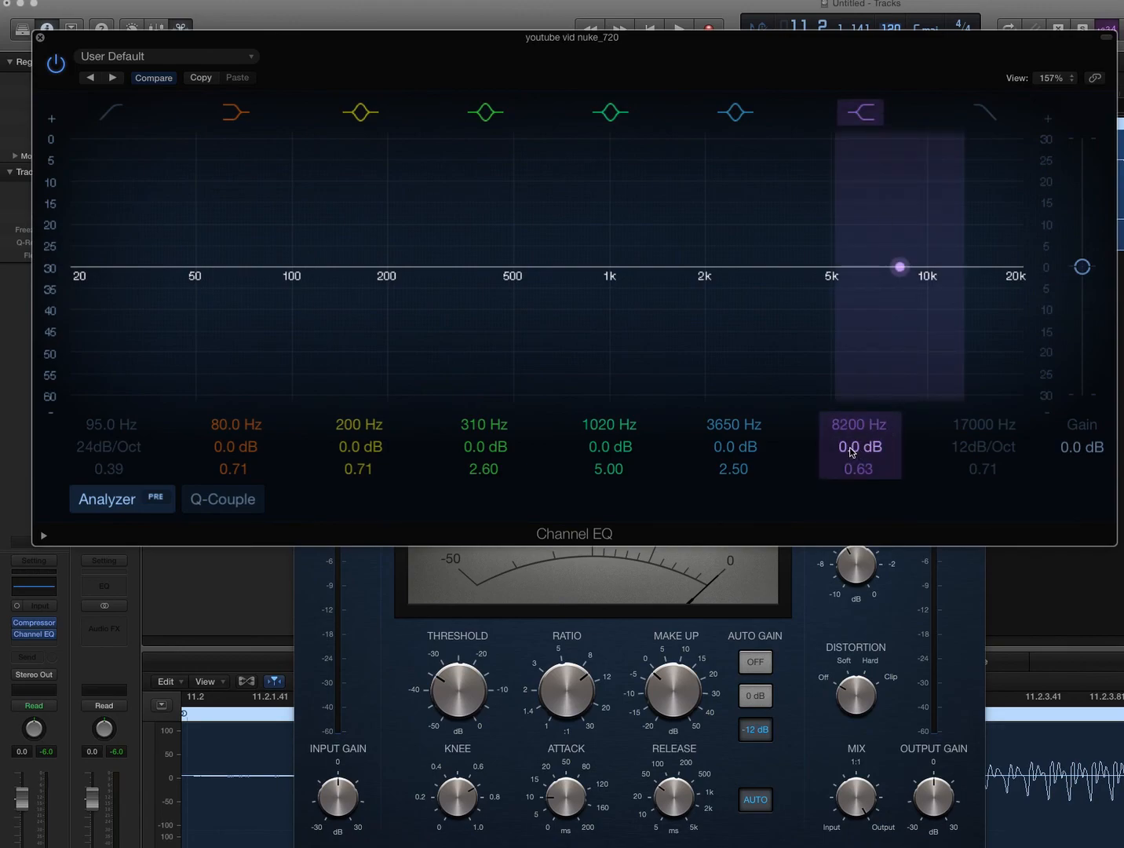
Step: Set the Channel EQ's high shelf to 2500 Hz at +12.5 dB and move the 3650 Hz band to 540 Hz at 0.5 dB
drag(860, 454, 849, 427)
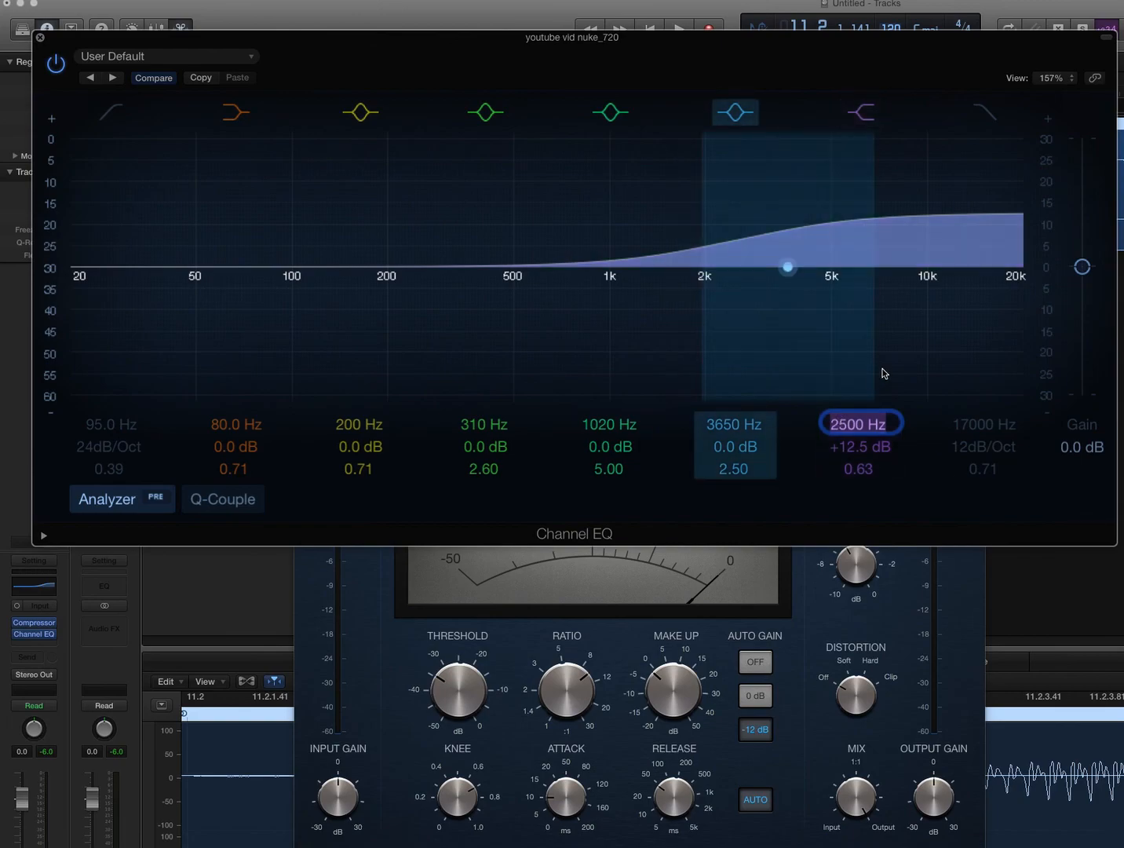
drag(782, 270, 499, 268)
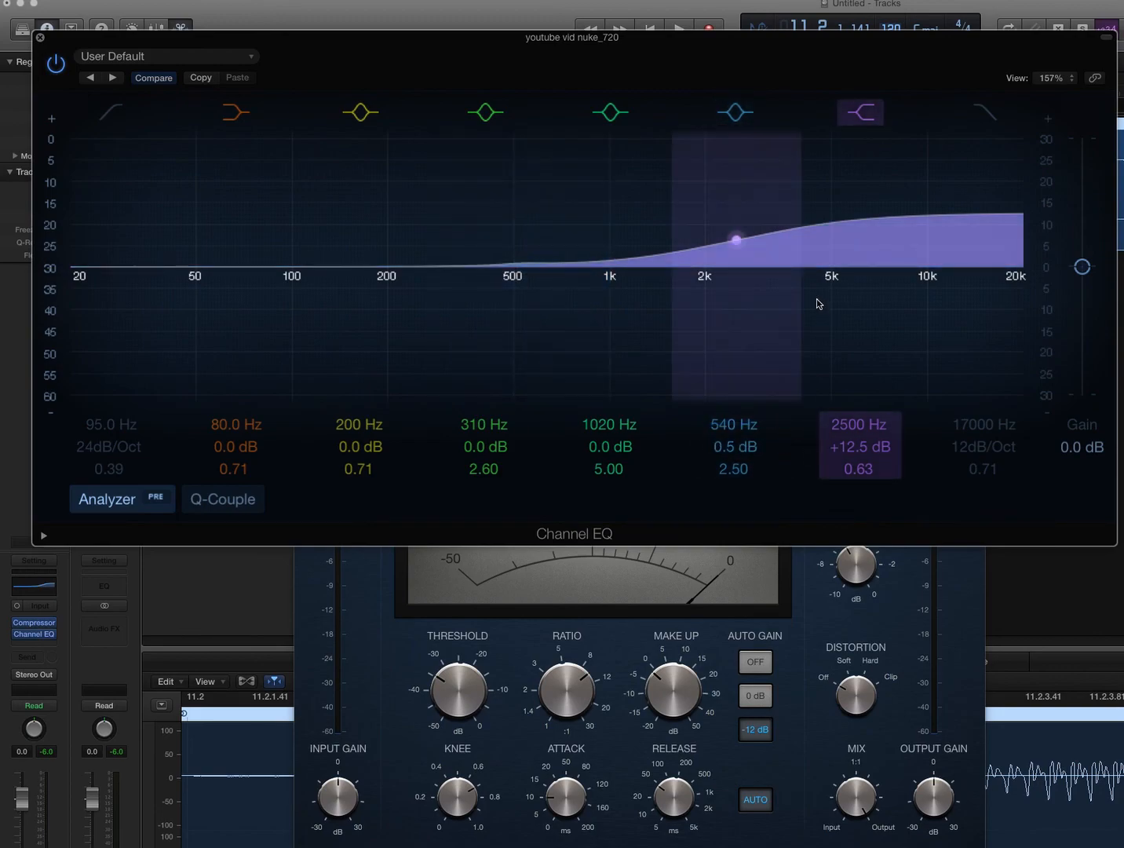
Step: Try the high shelf at 132 Hz and 205 Hz with +14.5 dB gain, playing a passage in between
drag(760, 232, 295, 230)
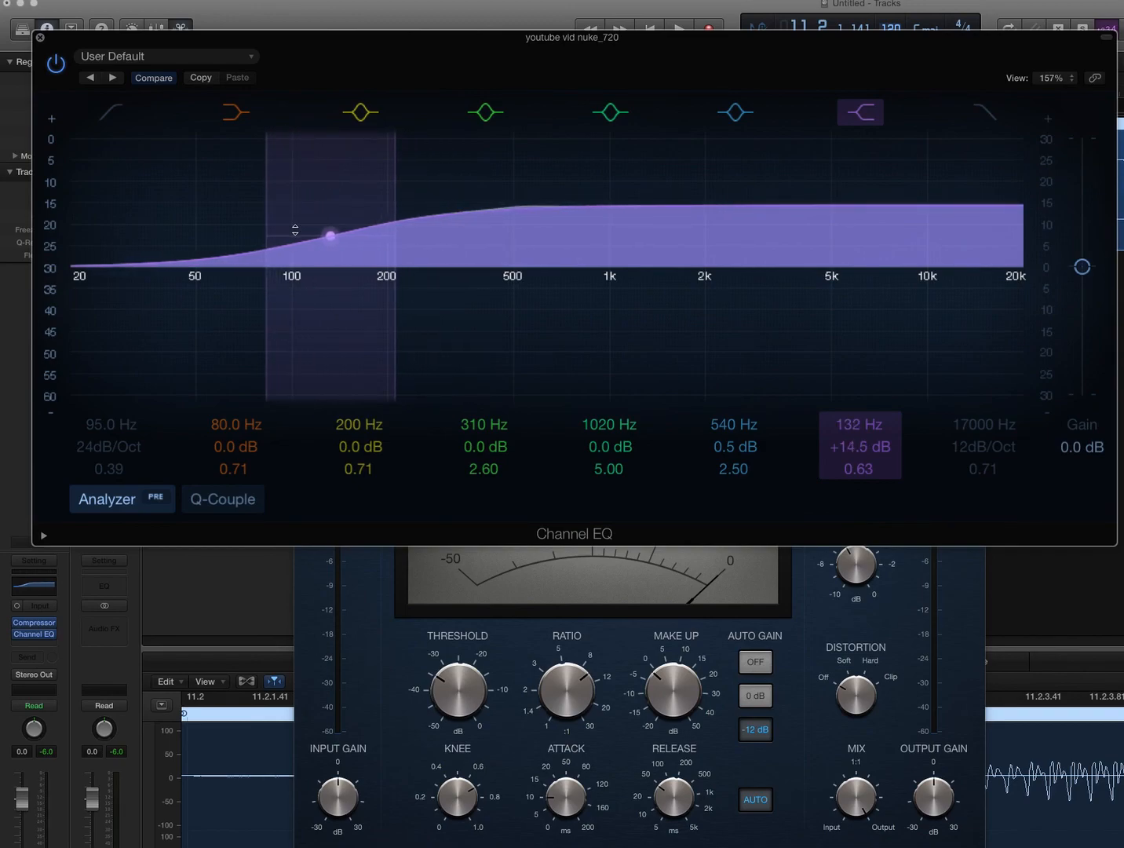
key(space)
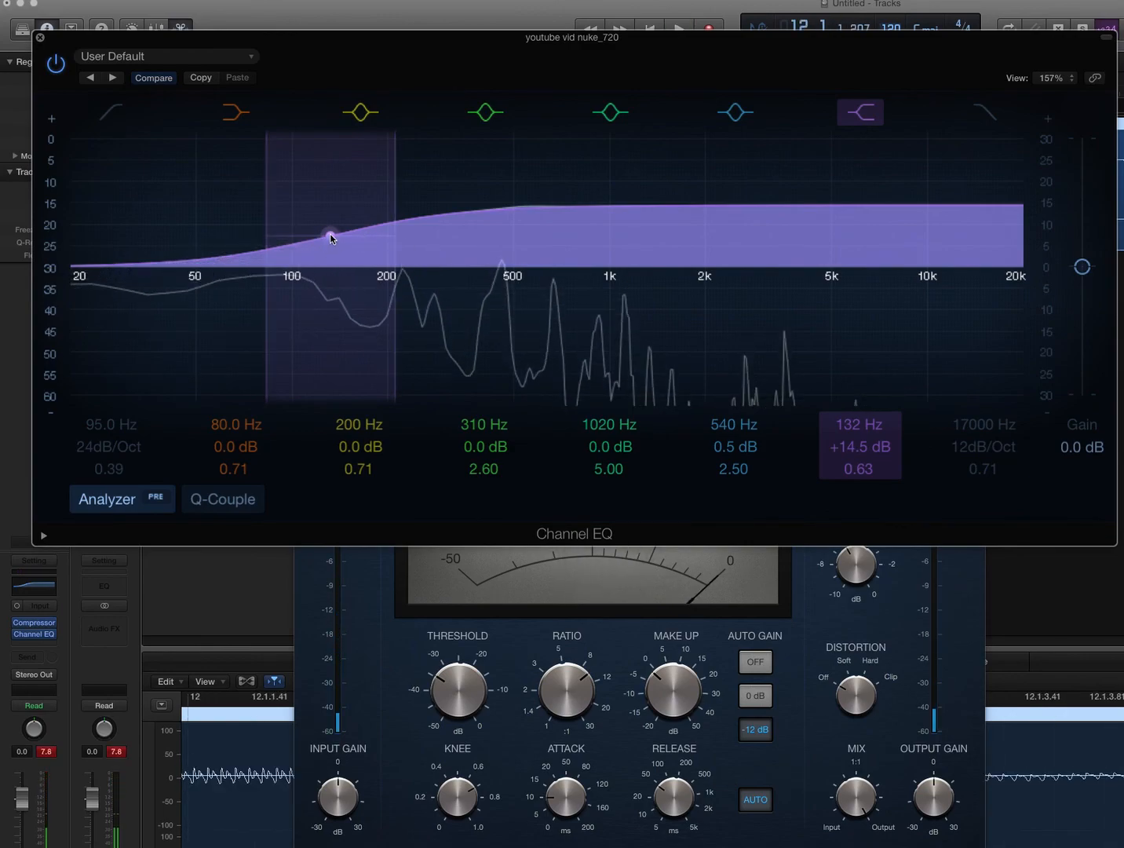
drag(331, 234, 393, 234)
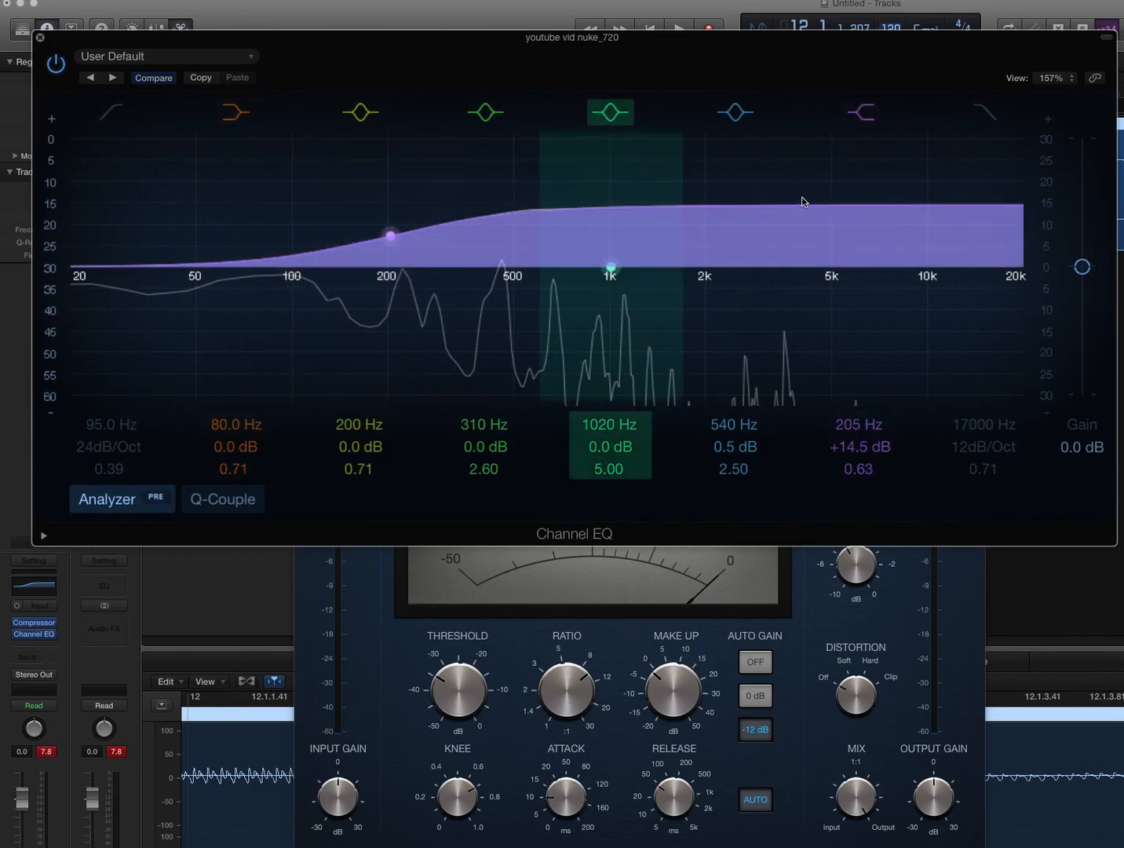
Step: Set the Channel EQ's high shelf to 430 Hz with +13.5 dB gain and play back a passage
click(384, 234)
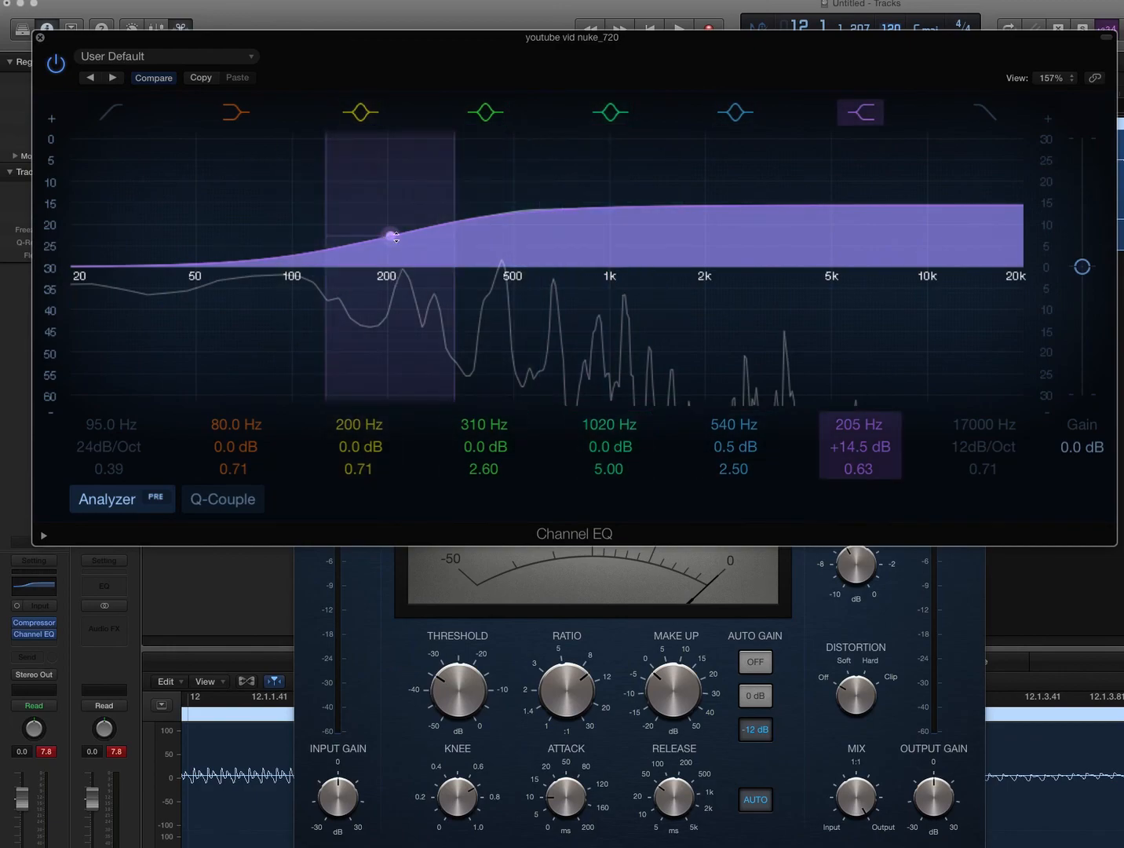
drag(390, 238, 498, 238)
key(space)
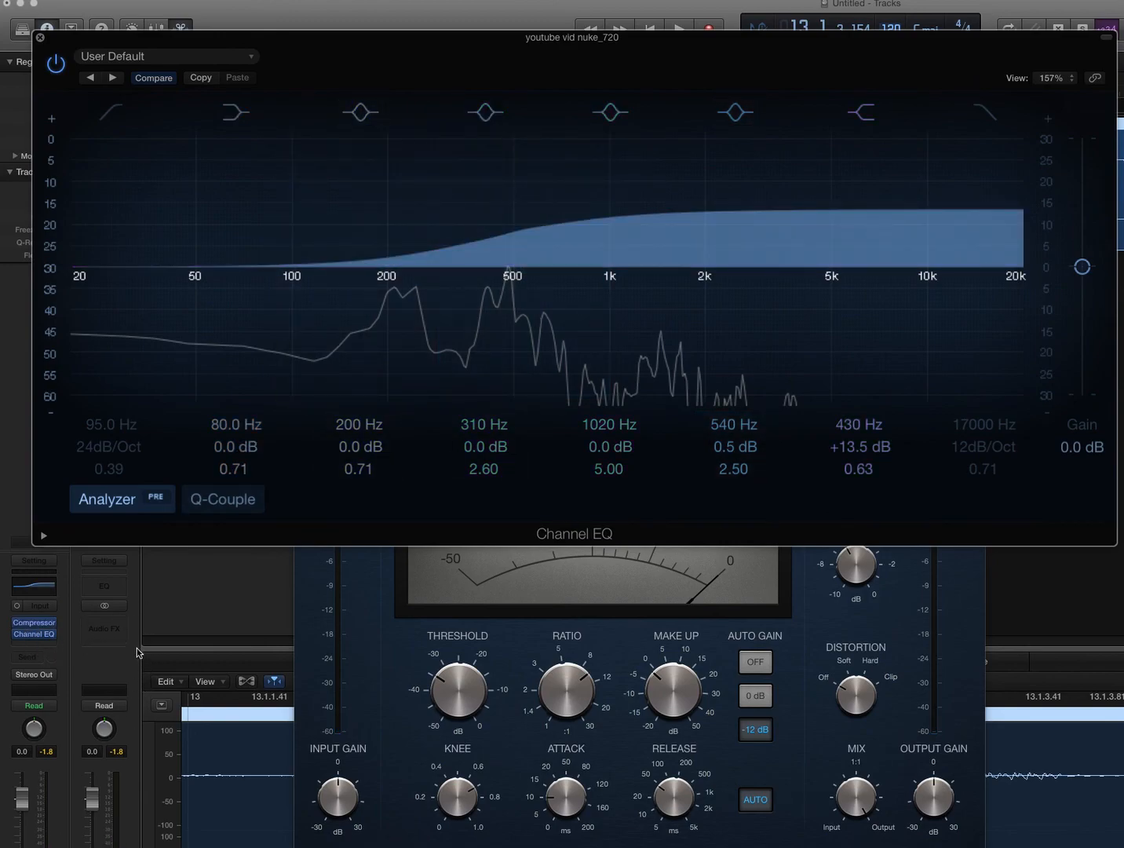
Step: Insert a Stereo Spread on the Stereo Out channel, play a passage through it and close its window
click(117, 625)
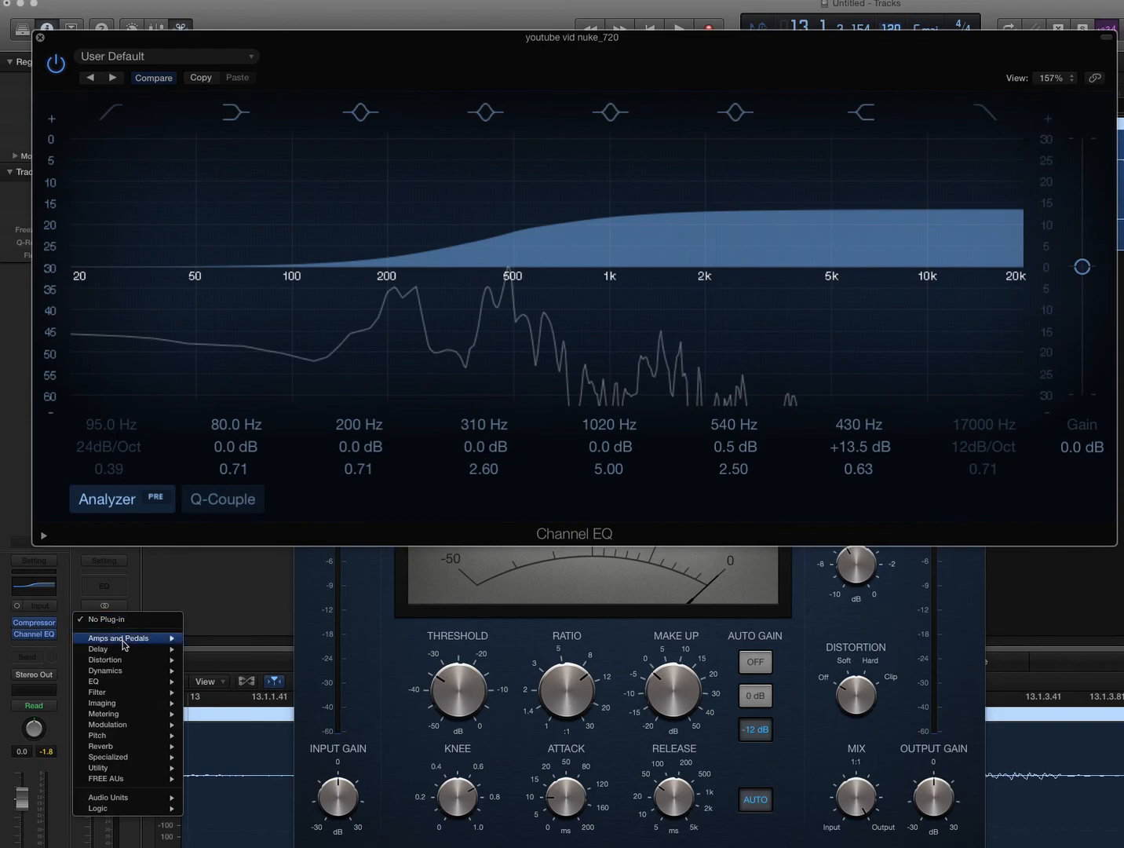
mouse_move(131, 703)
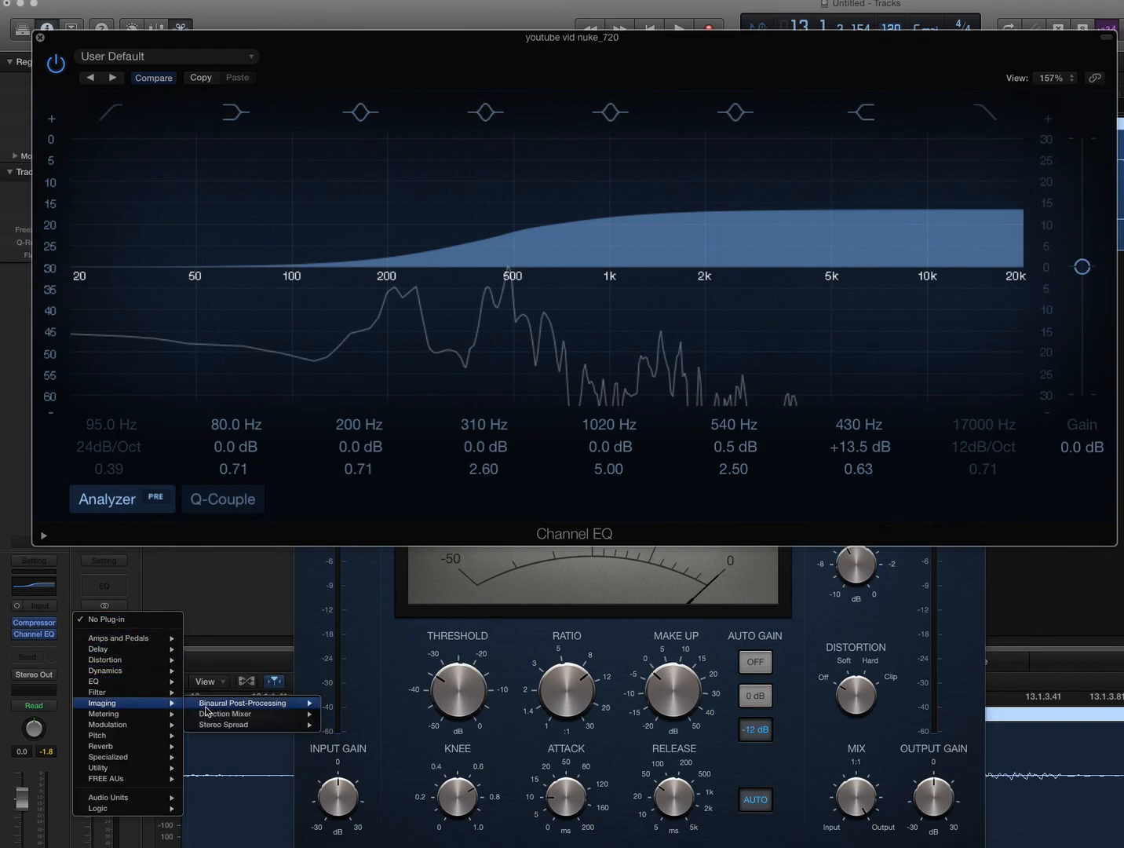
mouse_move(297, 727)
click(360, 725)
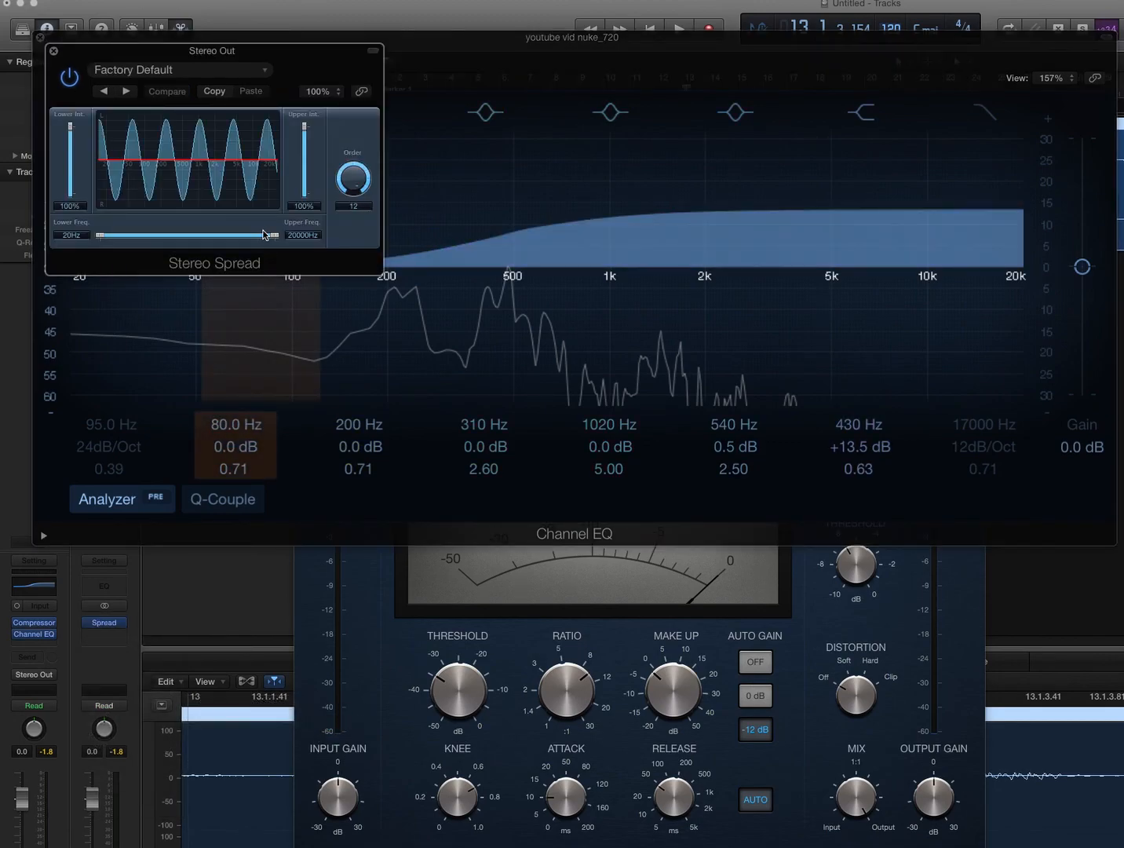
key(space)
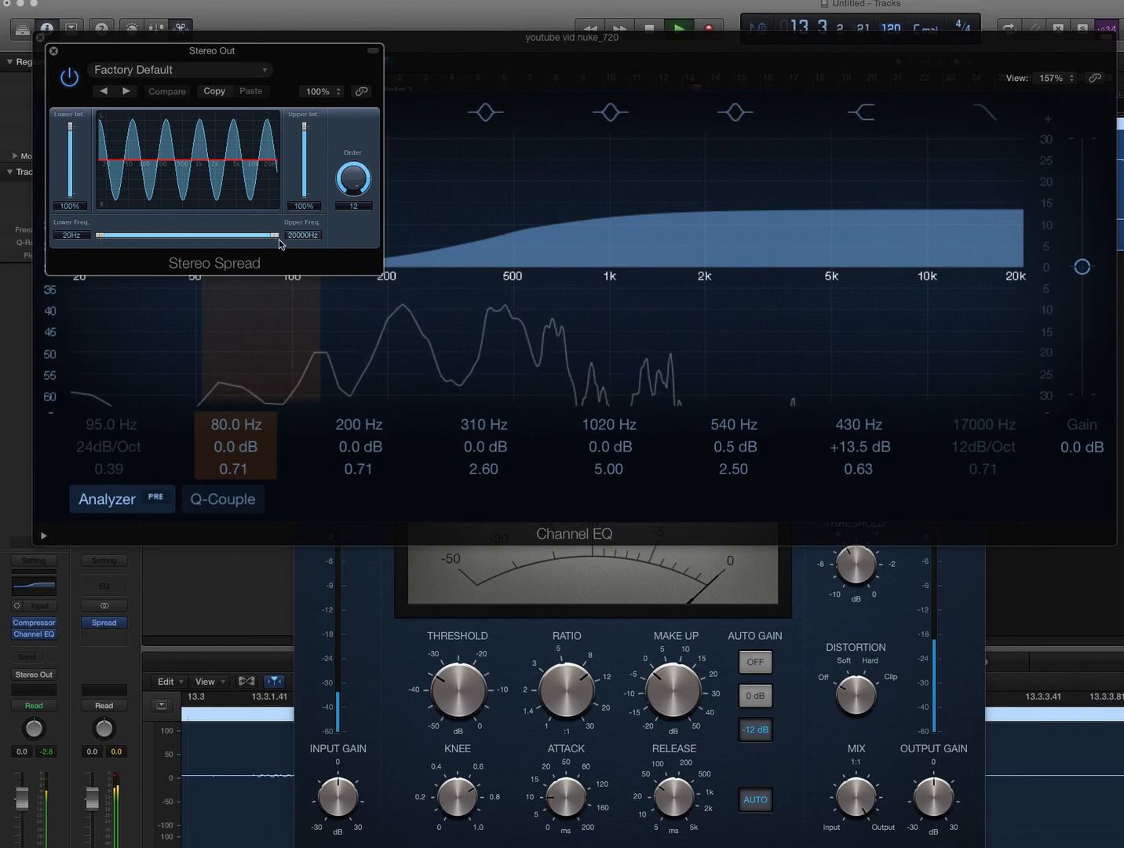
key(space)
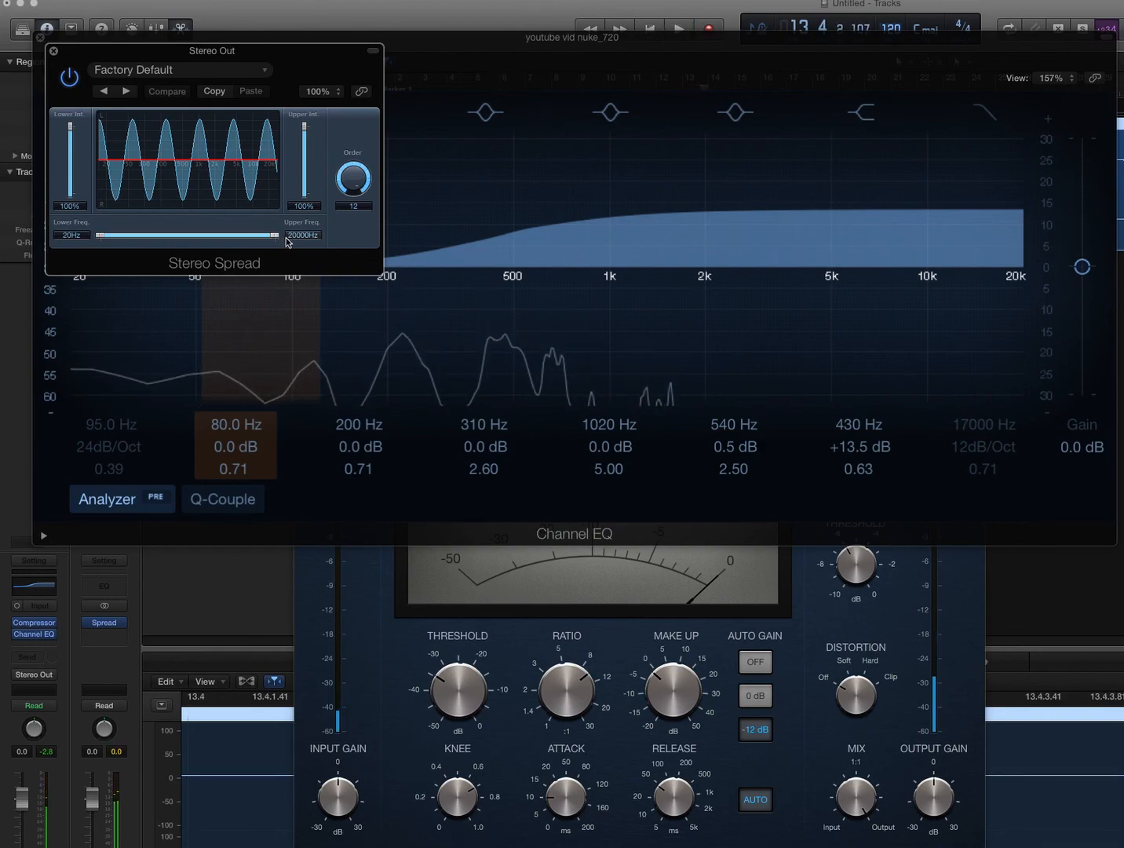
click(54, 51)
Step: Insert a stereo Multipressor after the Stereo Spread on the Stereo Out channel and lower its output to -12.4 dB during playback
click(109, 637)
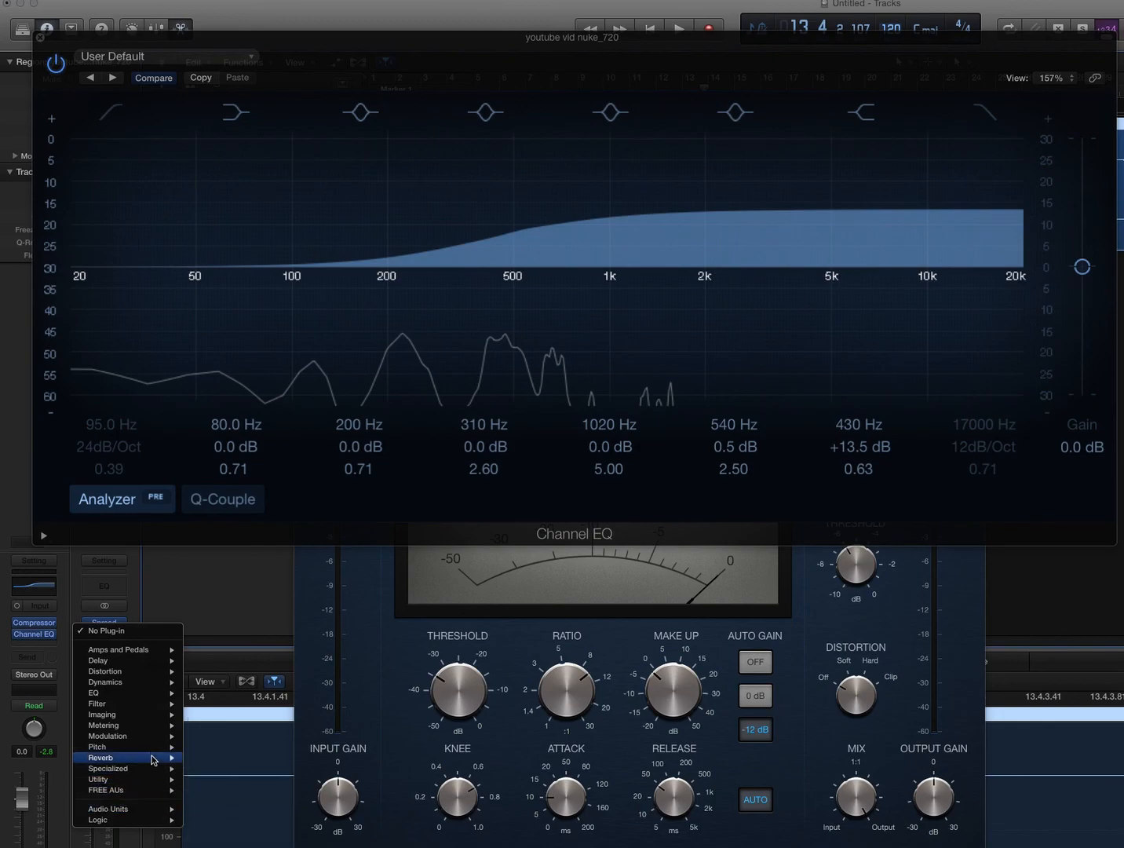
mouse_move(154, 754)
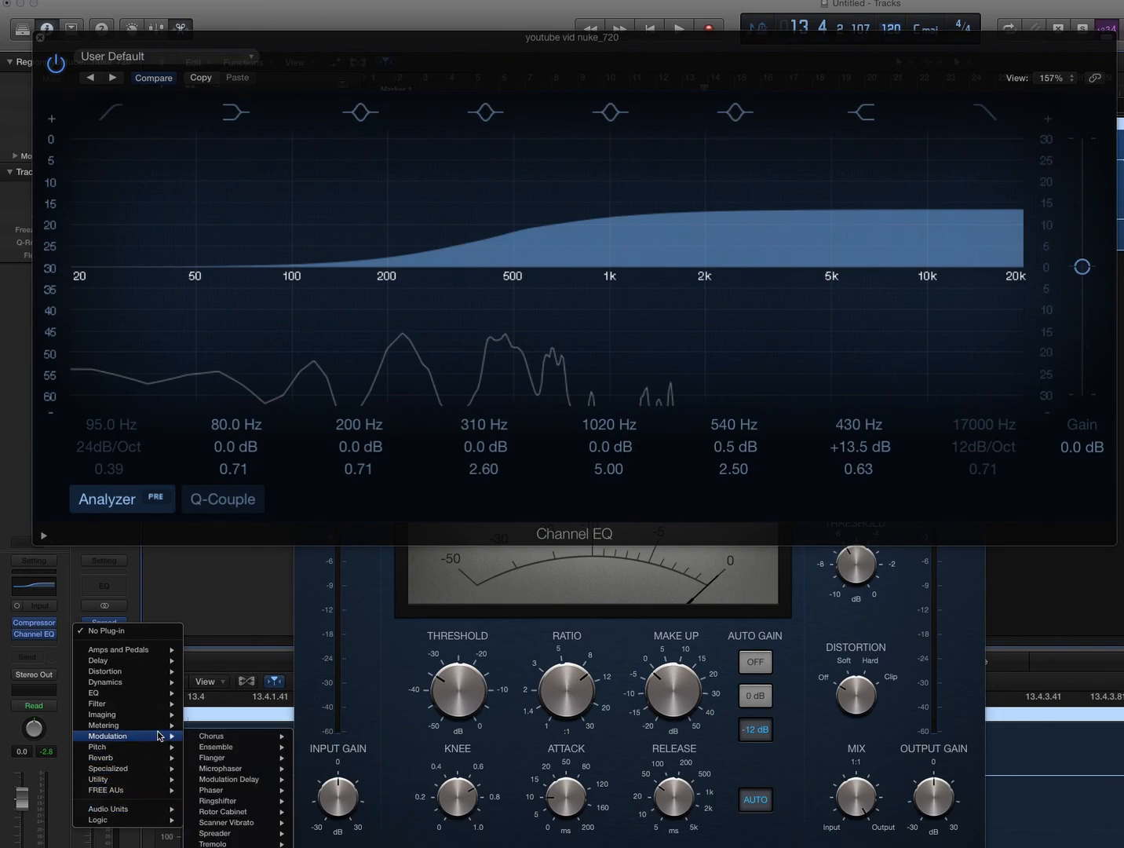
mouse_move(152, 701)
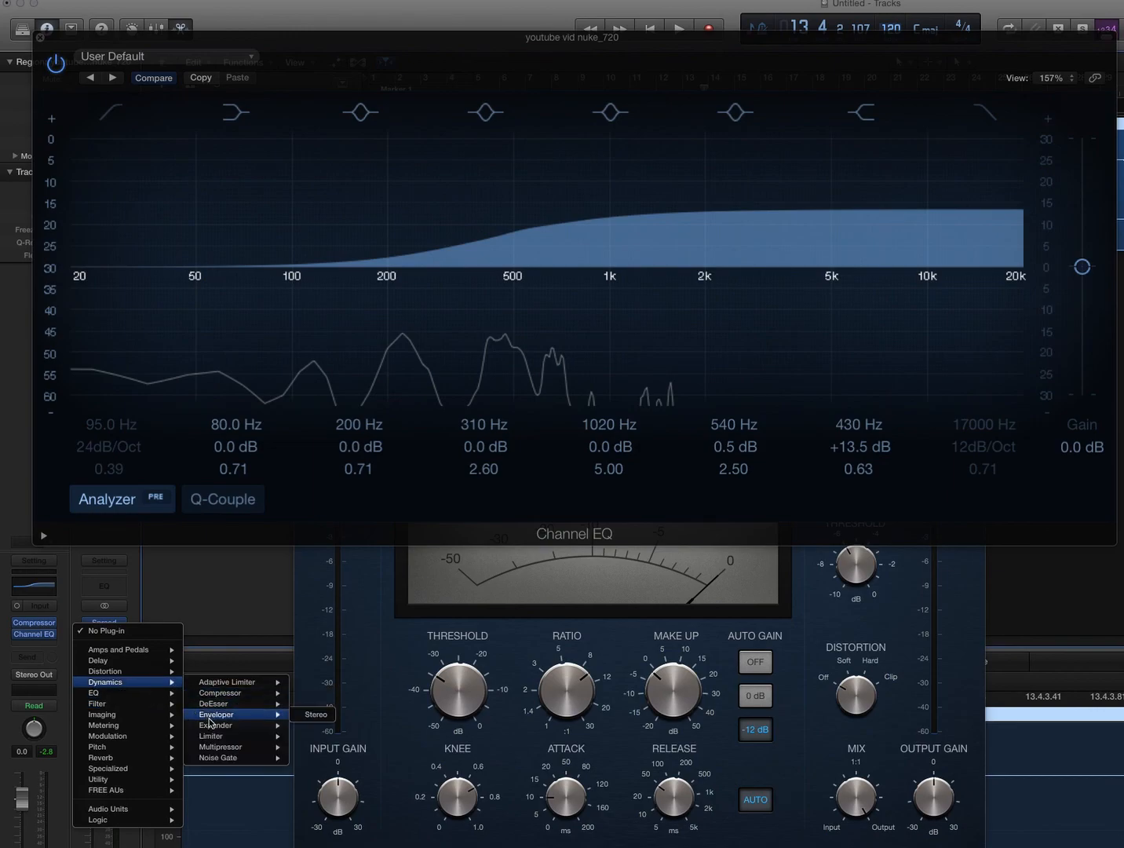
mouse_move(220, 738)
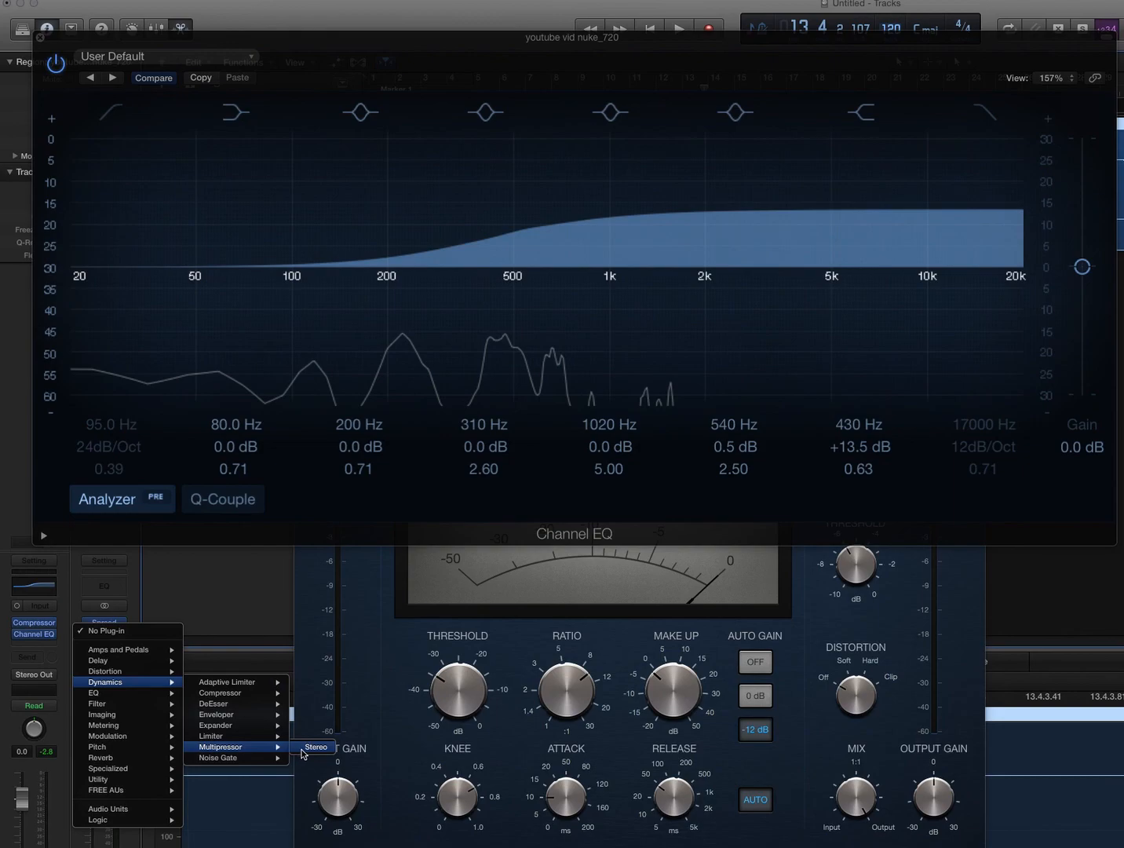
click(306, 747)
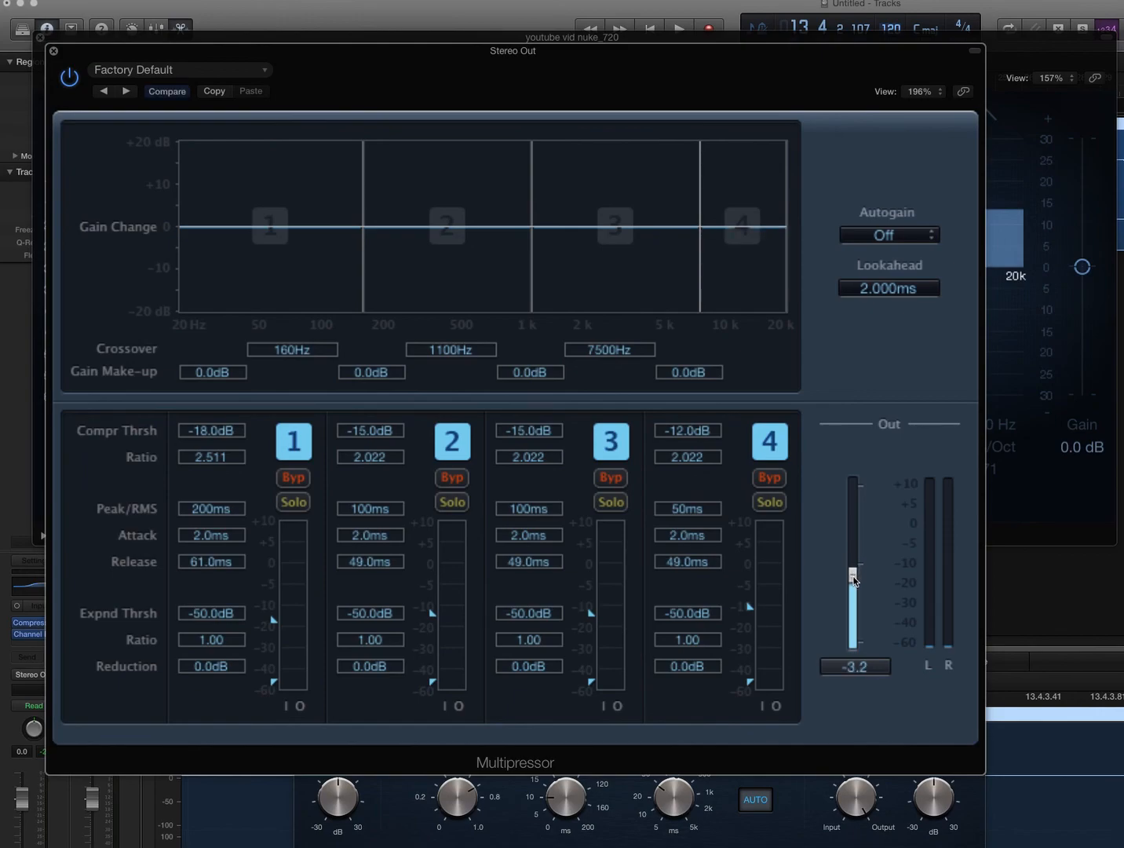
key(space)
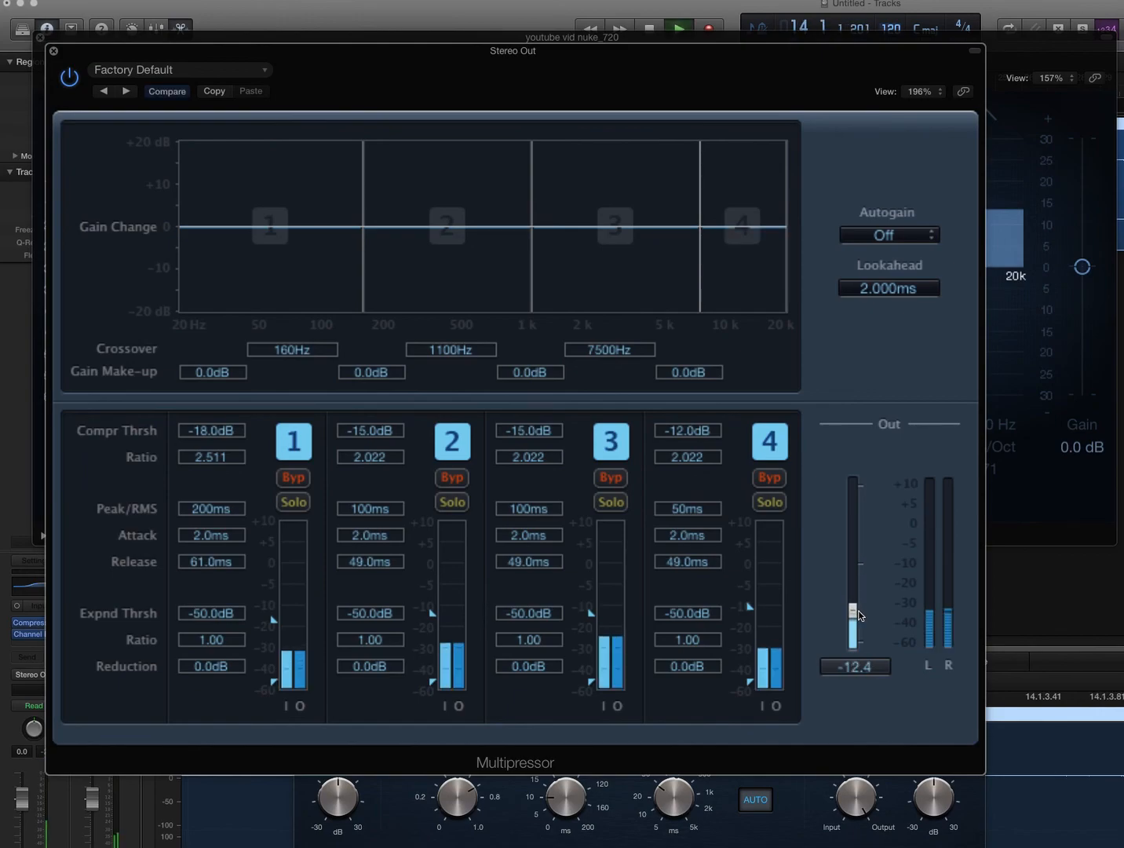